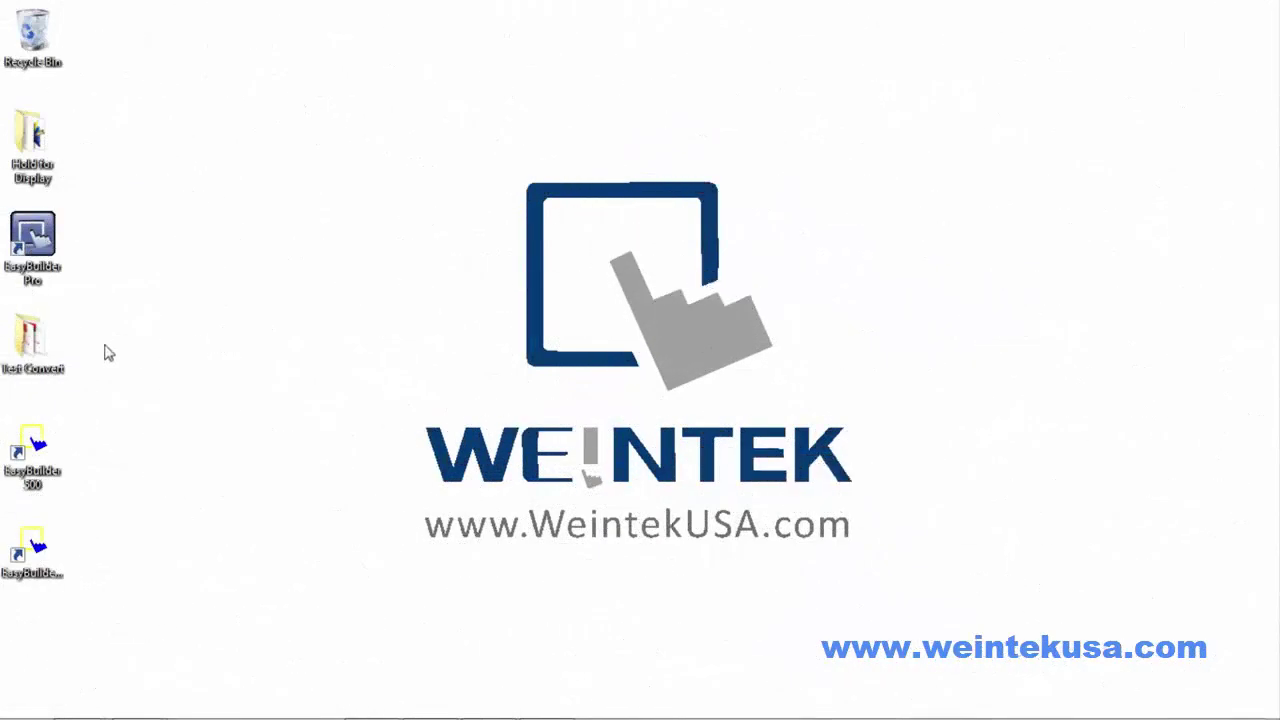
- Open Test Convert > MT500 in Explorer to reveal mt500_prg.epj, centring the window
{"action": "double_click", "coordinate": [30, 340]}
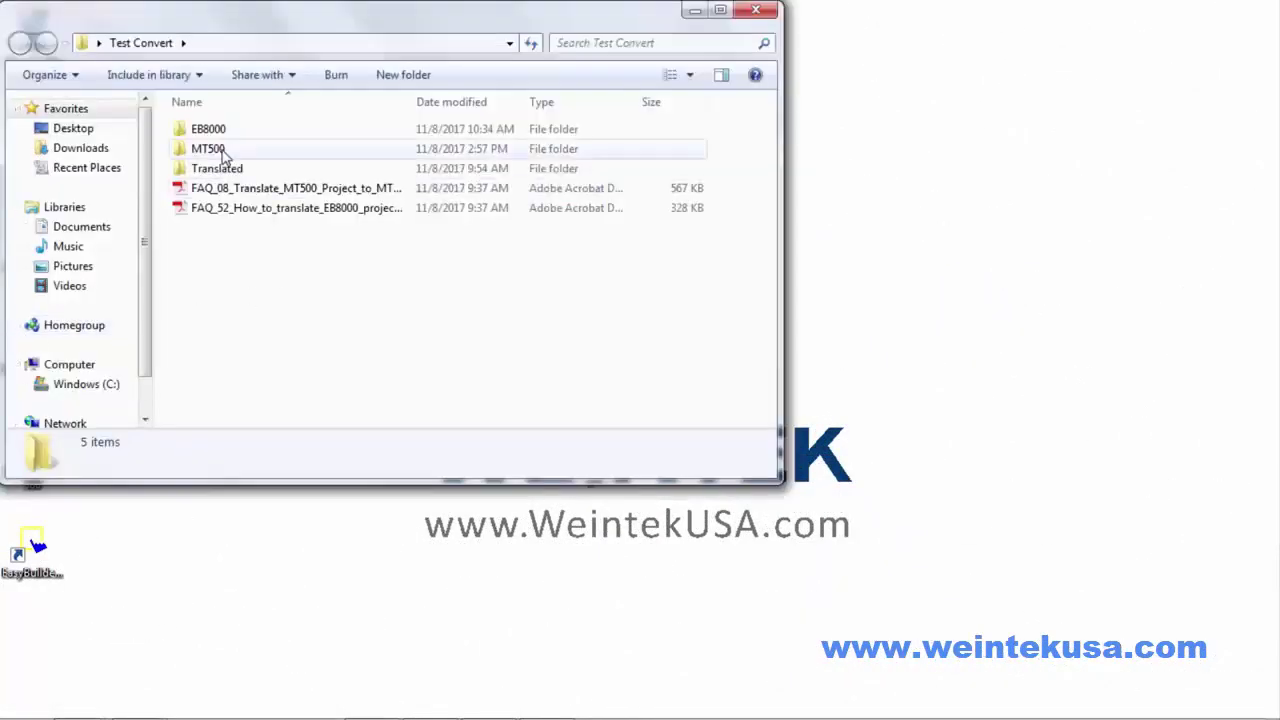
{"action": "double_click", "coordinate": [222, 150]}
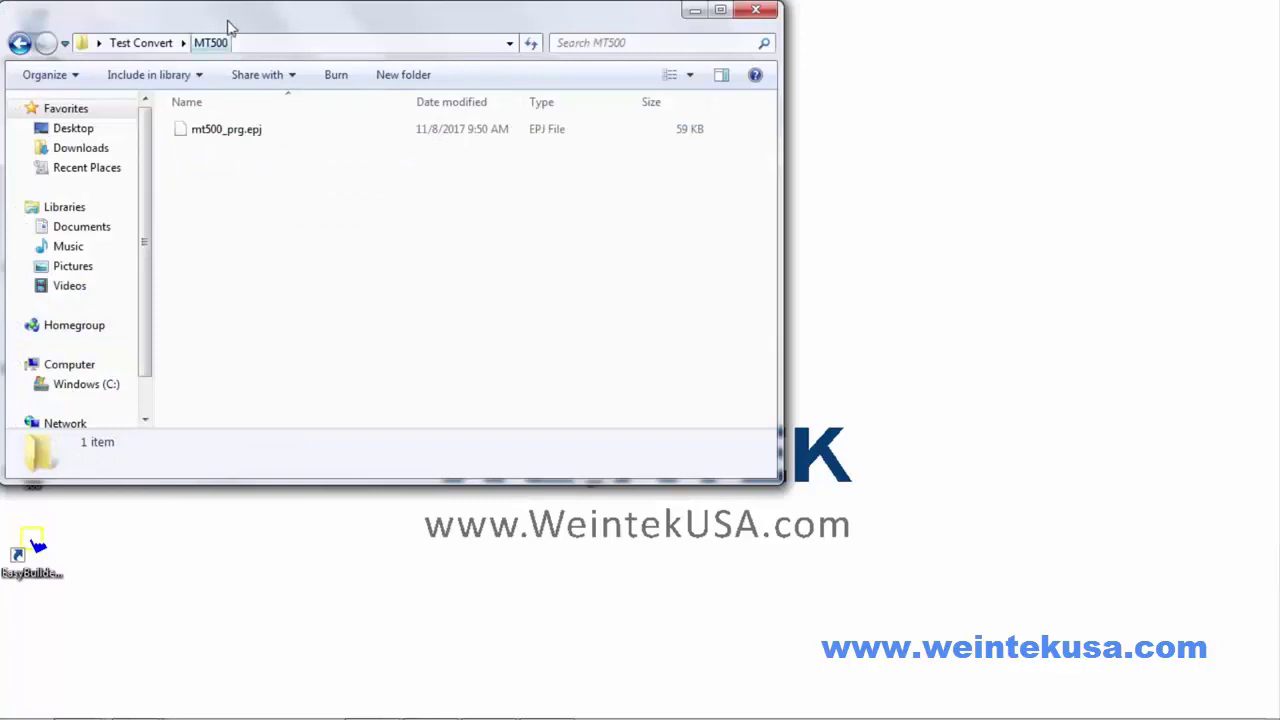
{"action": "mouse_move", "coordinate": [226, 22]}
{"action": "left_mouse_down"}
{"action": "mouse_move", "coordinate": [445, 135]}
{"action": "mouse_move", "coordinate": [753, 350]}
{"action": "mouse_move", "coordinate": [655, 106]}
{"action": "mouse_move", "coordinate": [634, 109]}
{"action": "mouse_move", "coordinate": [657, 60]}
{"action": "mouse_move", "coordinate": [630, 31]}
{"action": "left_mouse_up"}
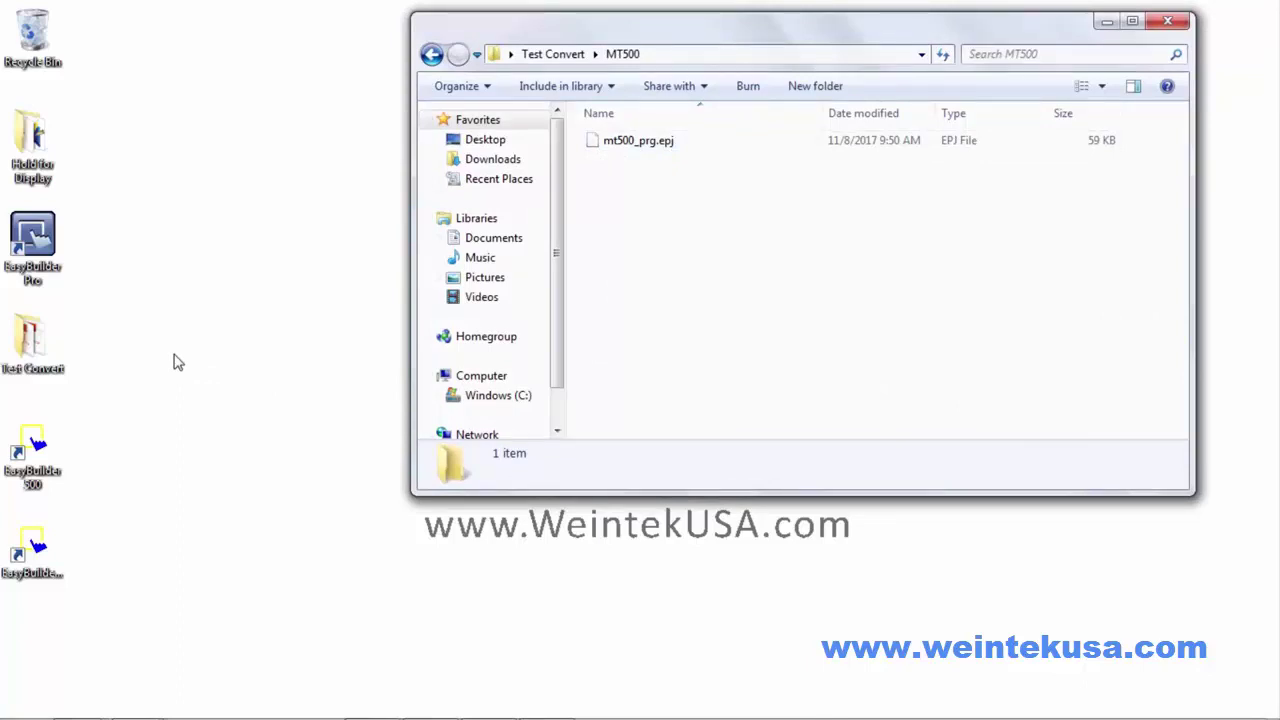
- Launch EasyBuilder 500, then discard its blank starter project and model prompt
{"action": "left_click", "coordinate": [38, 449]}
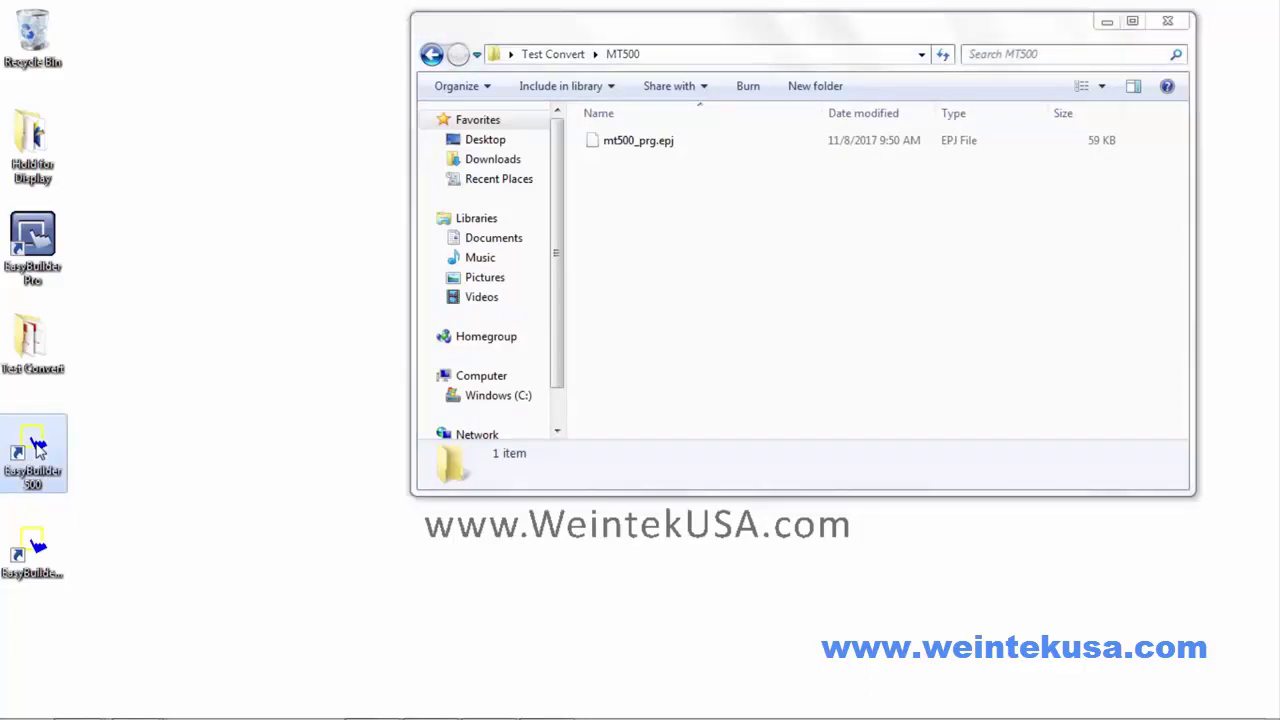
{"action": "double_click", "coordinate": [38, 449]}
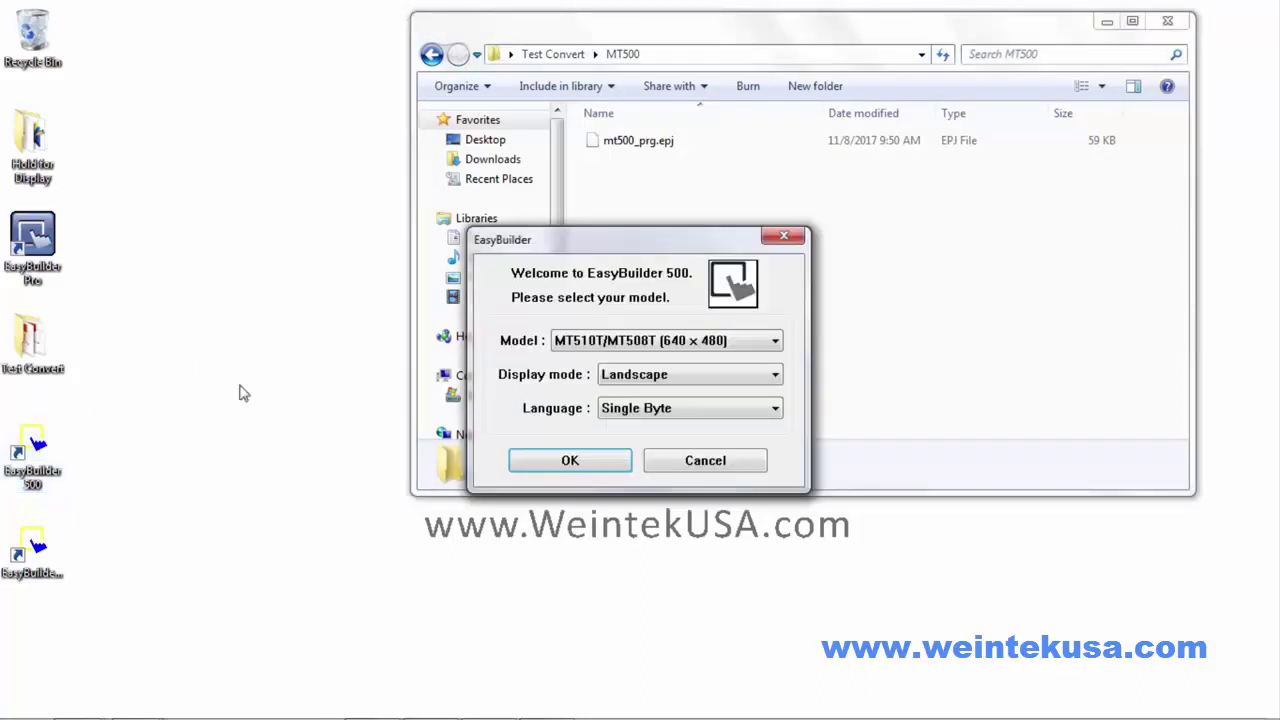
{"action": "left_click", "coordinate": [591, 464]}
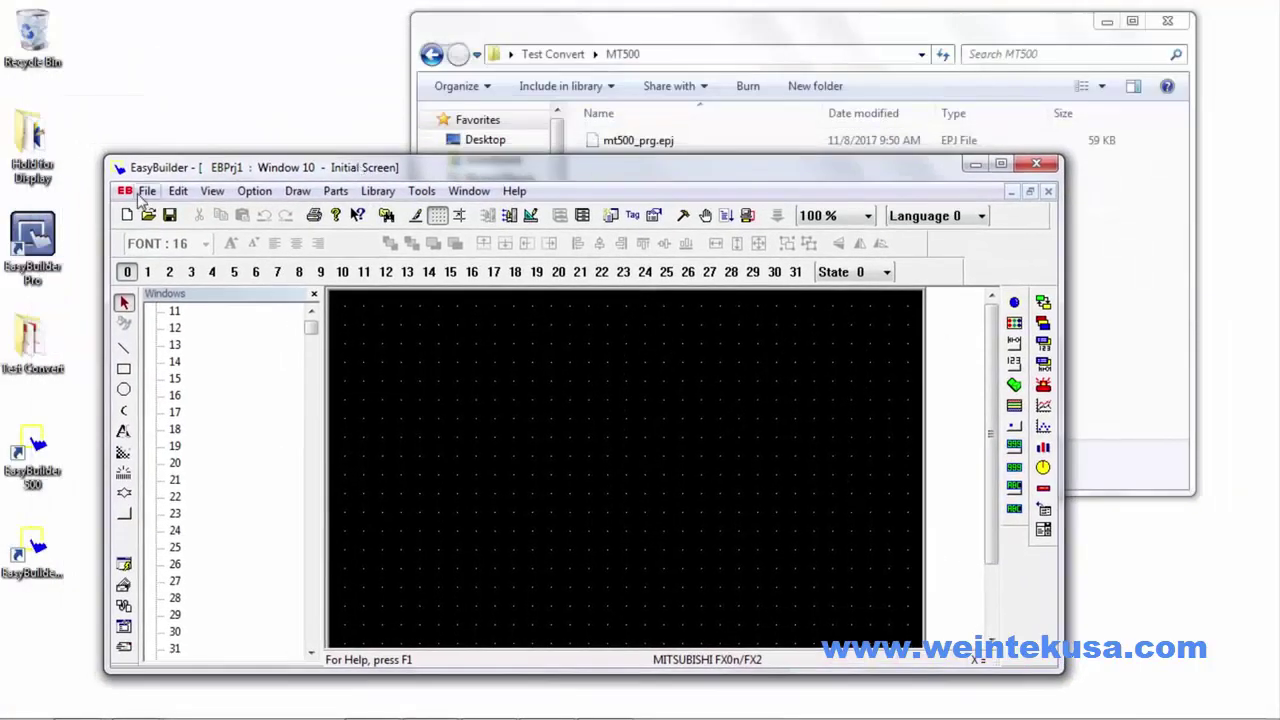
{"action": "left_click", "coordinate": [127, 217]}
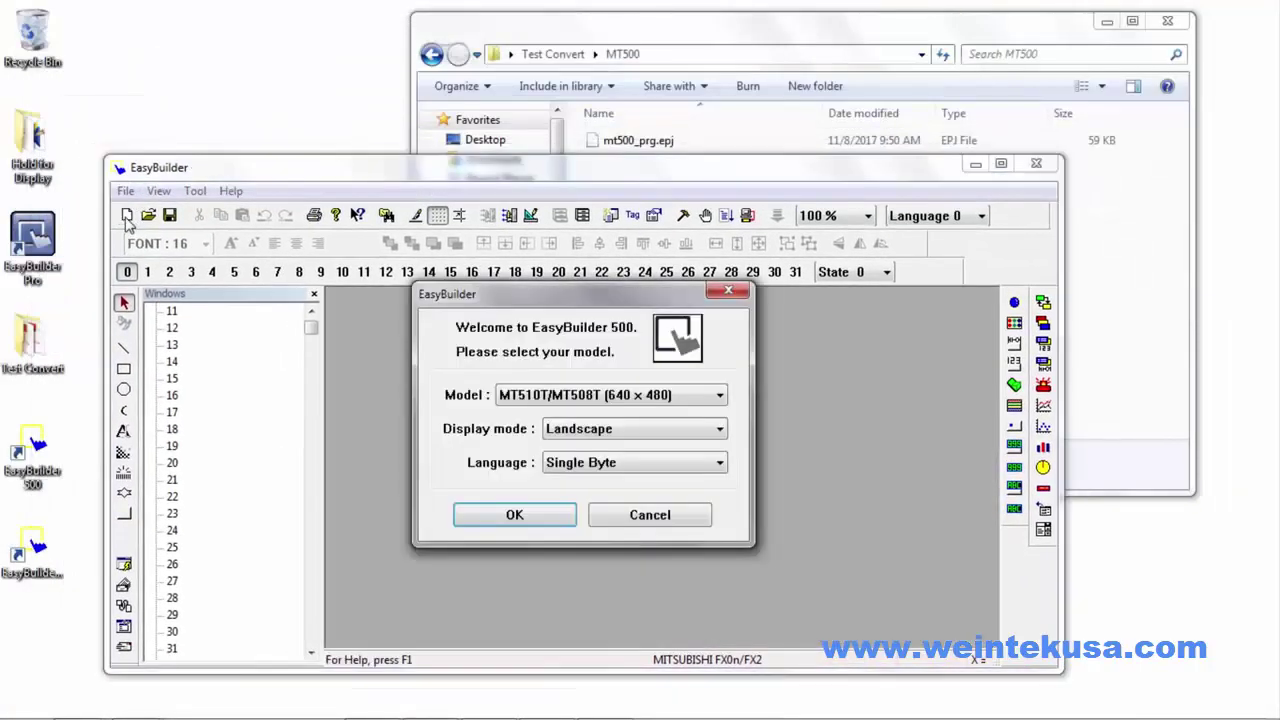
{"action": "left_click", "coordinate": [703, 521]}
- Open mt500_prg.epj from the MT500 folder
{"action": "left_click", "coordinate": [148, 216]}
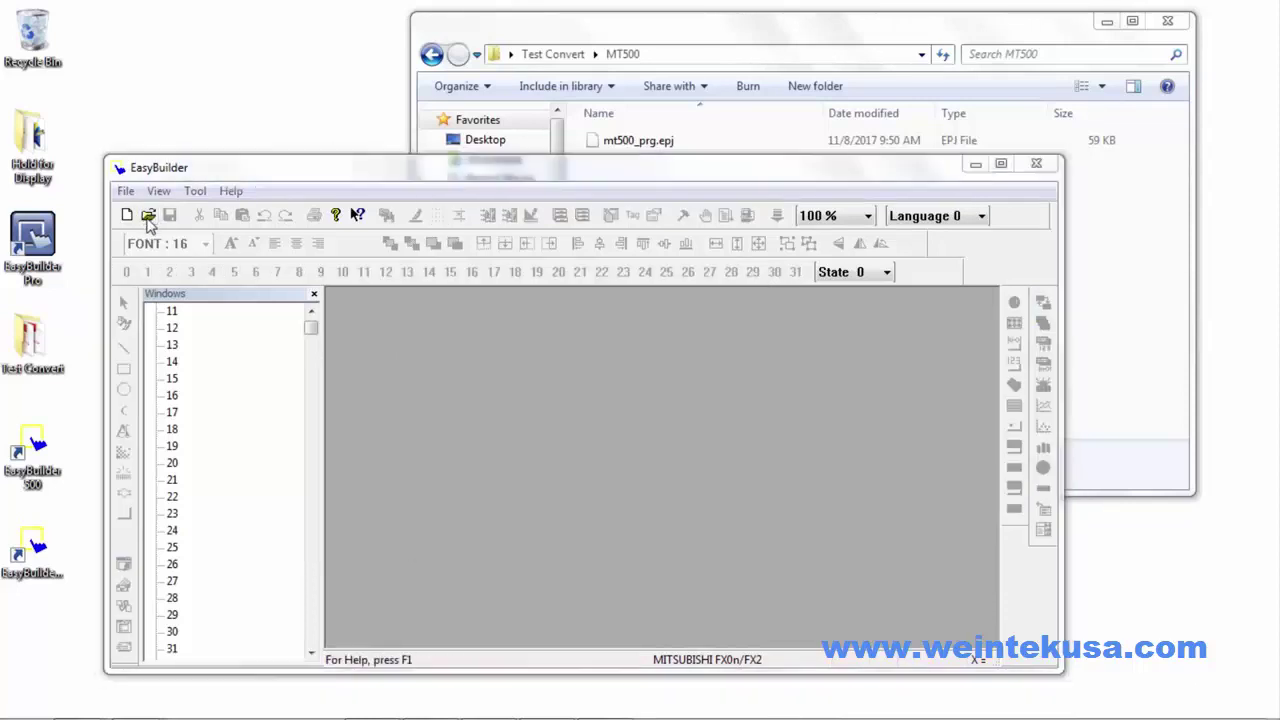
{"action": "left_click", "coordinate": [455, 385]}
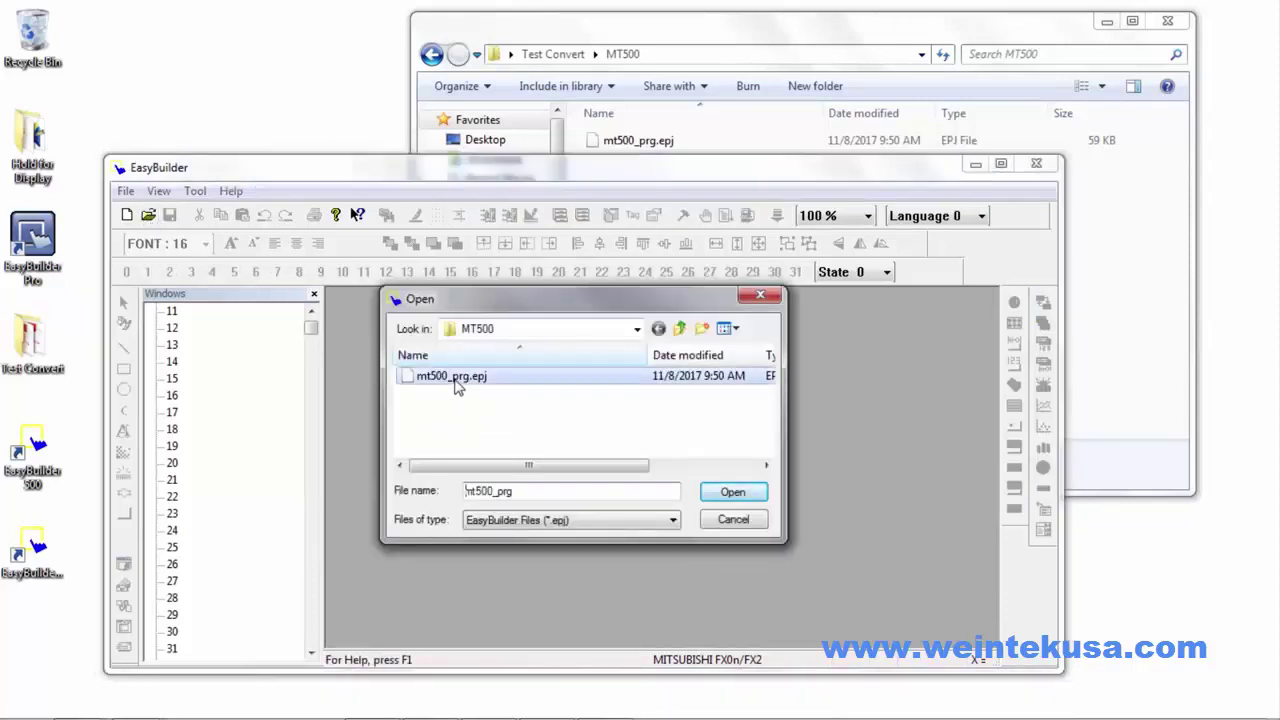
{"action": "left_click", "coordinate": [718, 494]}
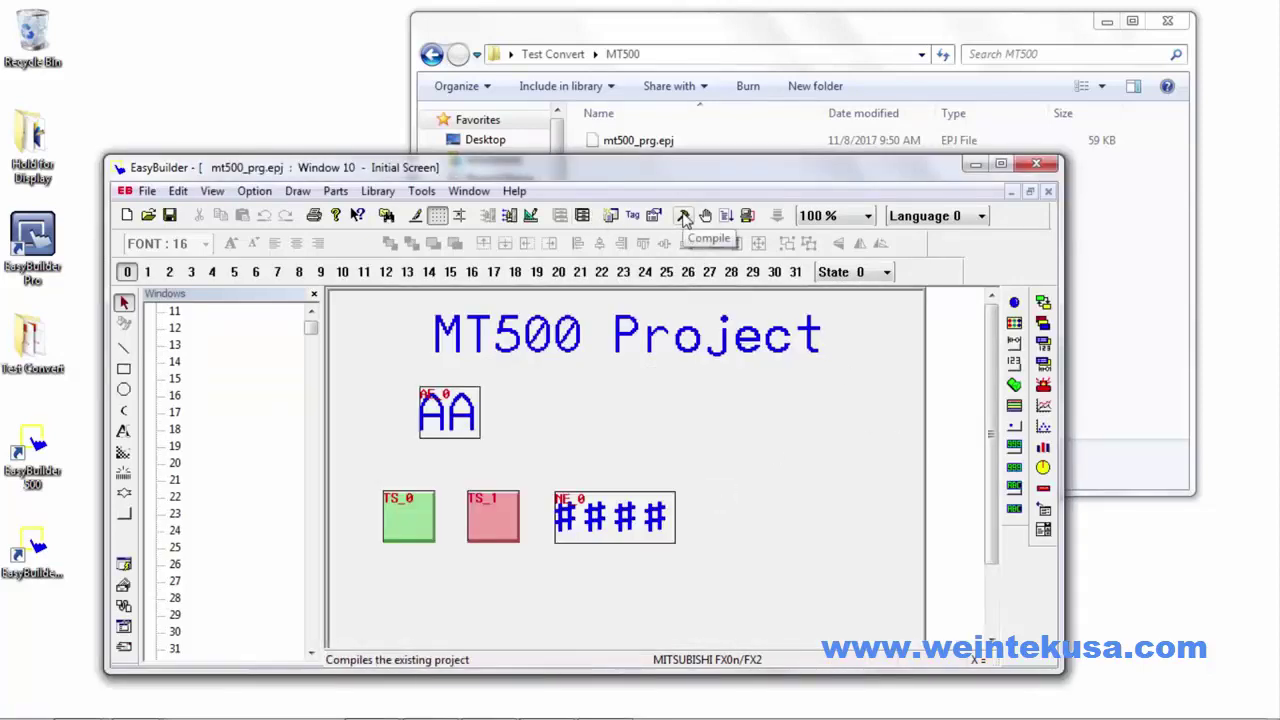
- Compile the MT500 project into mt500_prg.eob with 0 errors
{"action": "left_click", "coordinate": [684, 219]}
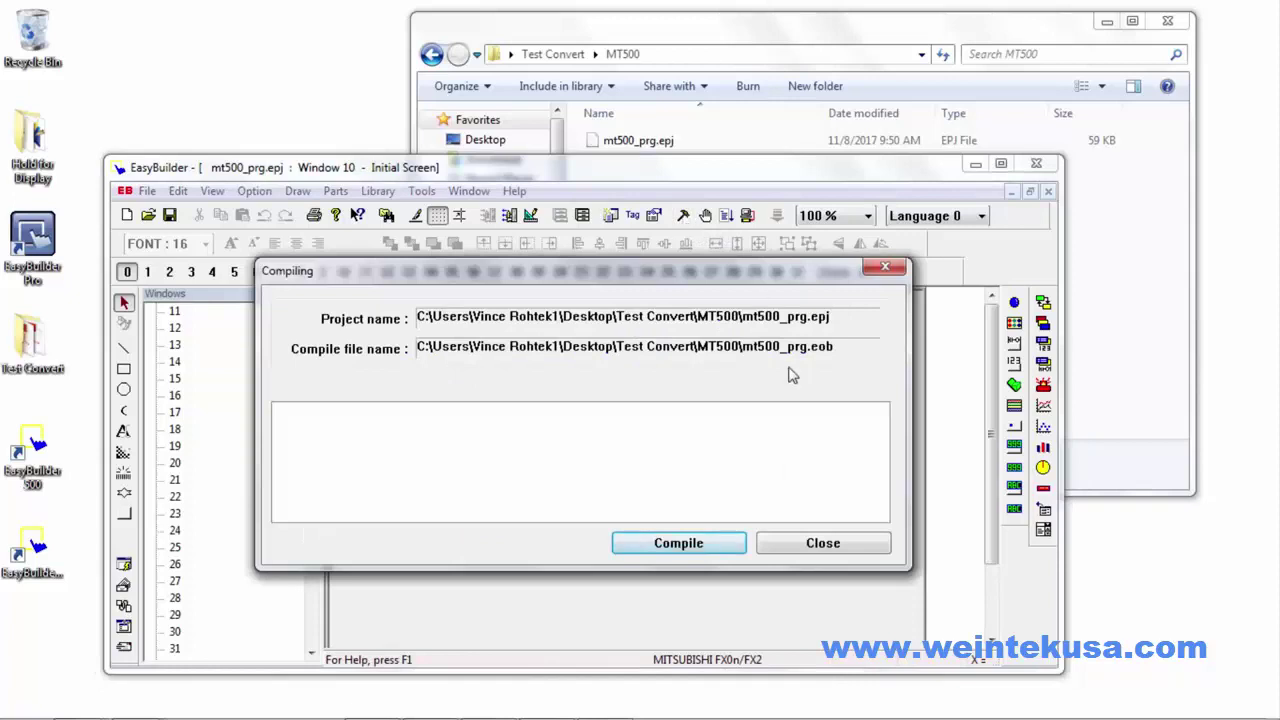
{"action": "left_click", "coordinate": [695, 548]}
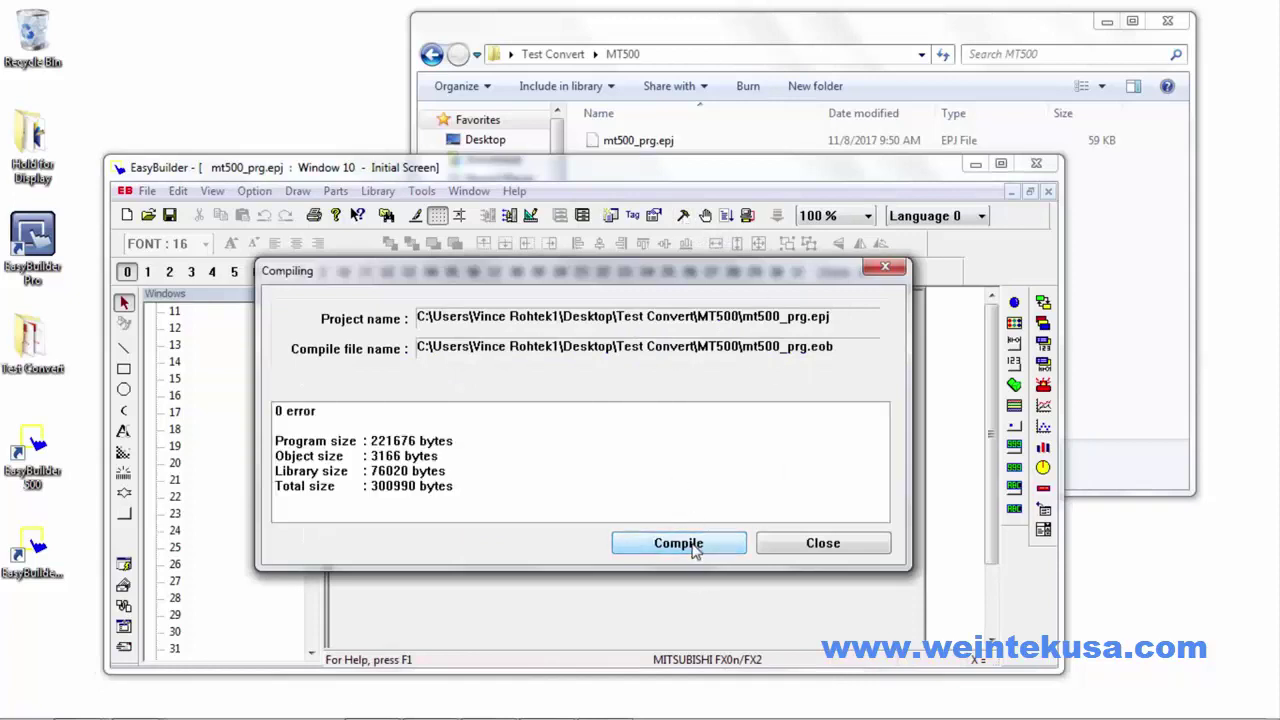
{"action": "left_click", "coordinate": [826, 550]}
- Confirm mt500_prg.eob appears in the MT500 folder, then close EasyBuilder 500
{"action": "left_click_drag", "start_coordinate": [773, 174], "coordinate": [797, 240]}
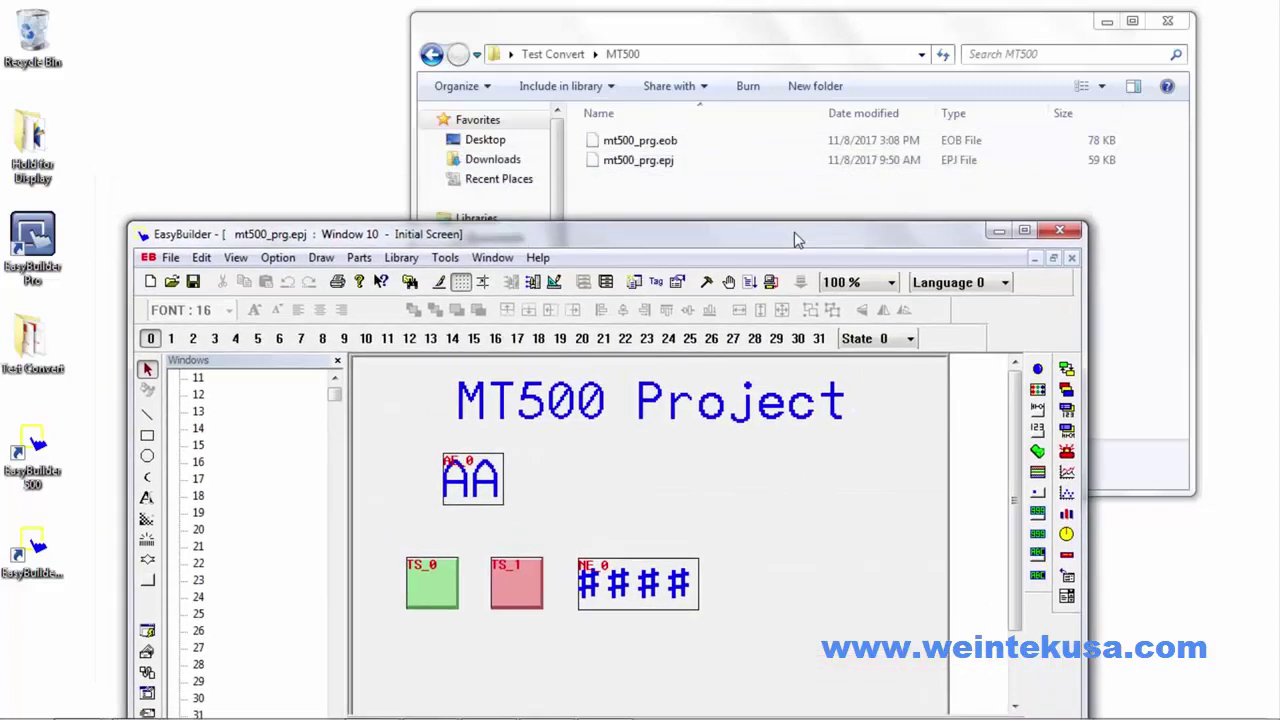
{"action": "left_click", "coordinate": [634, 164]}
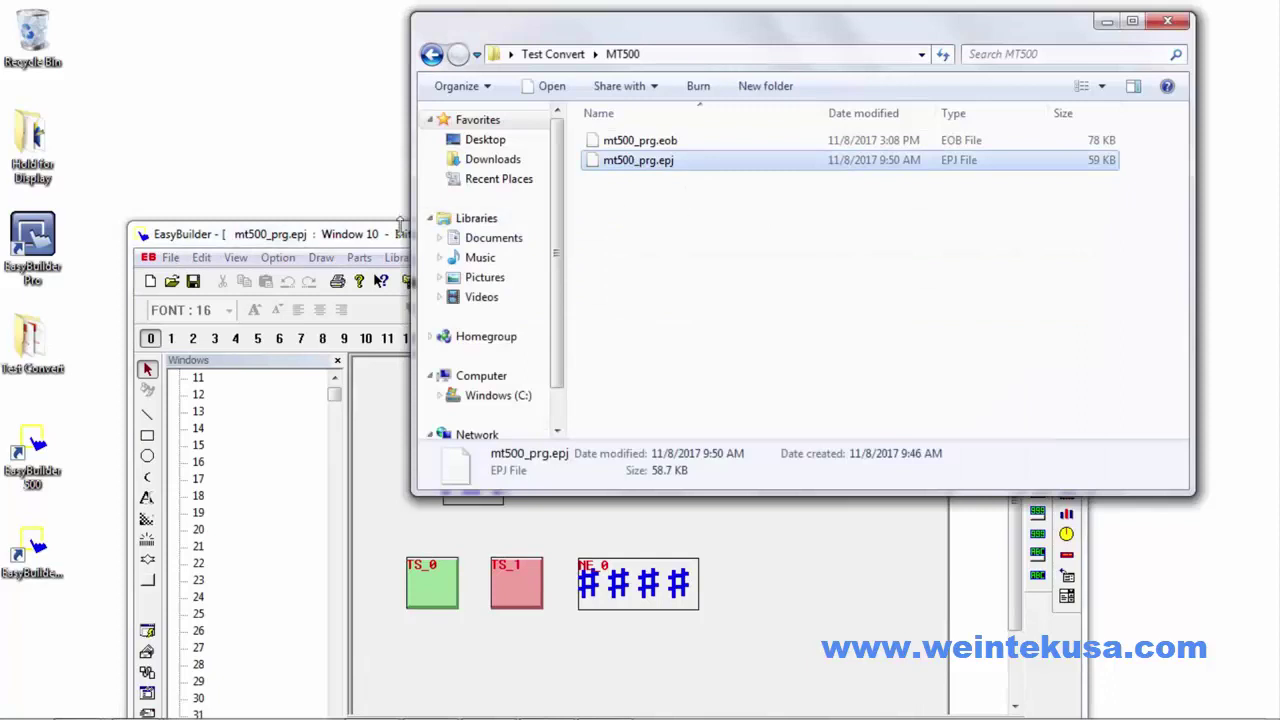
{"action": "left_click", "coordinate": [393, 236]}
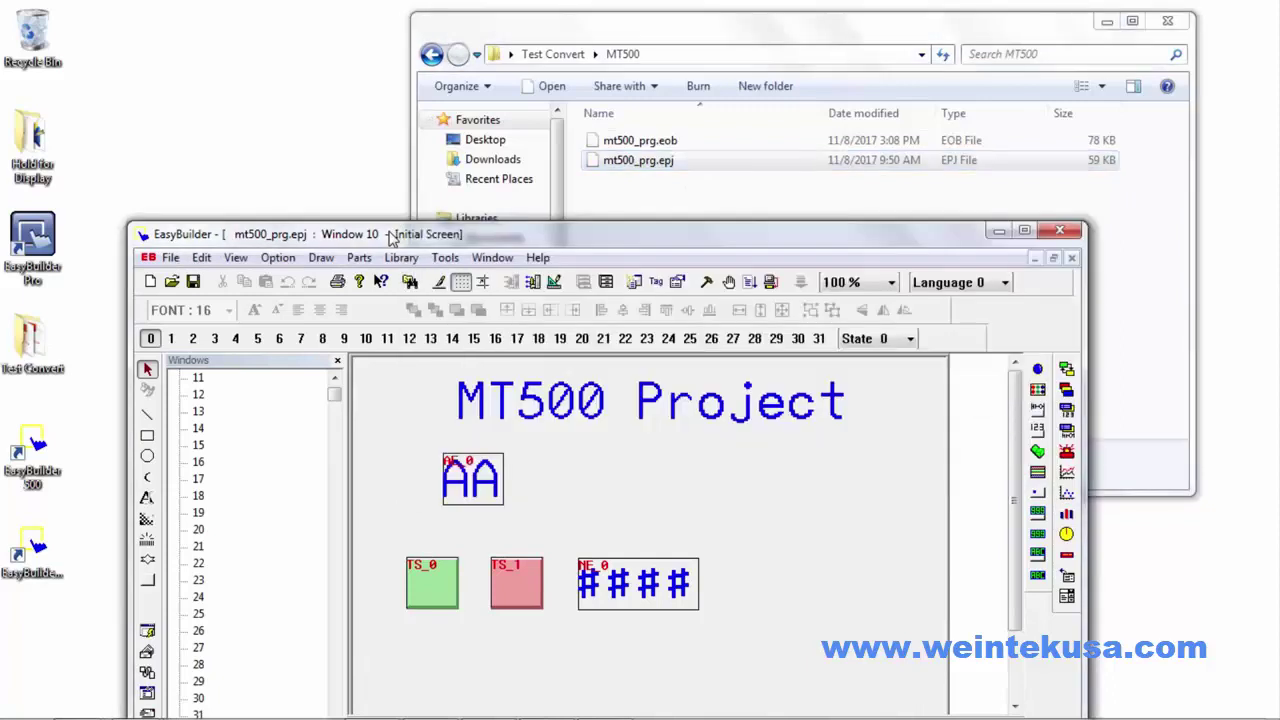
{"action": "left_click", "coordinate": [1059, 235]}
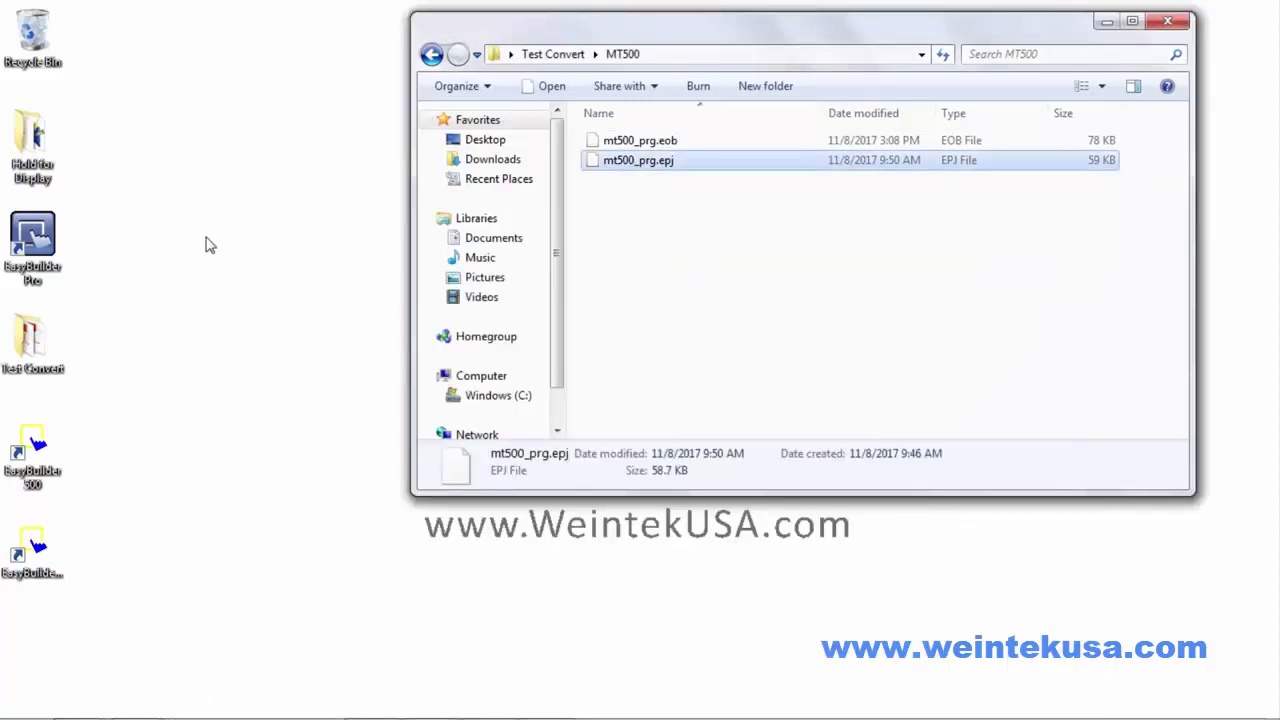
- Launch EasyBuilder Pro with no project, restore its window and show the Tool menu
{"action": "left_click", "coordinate": [40, 236]}
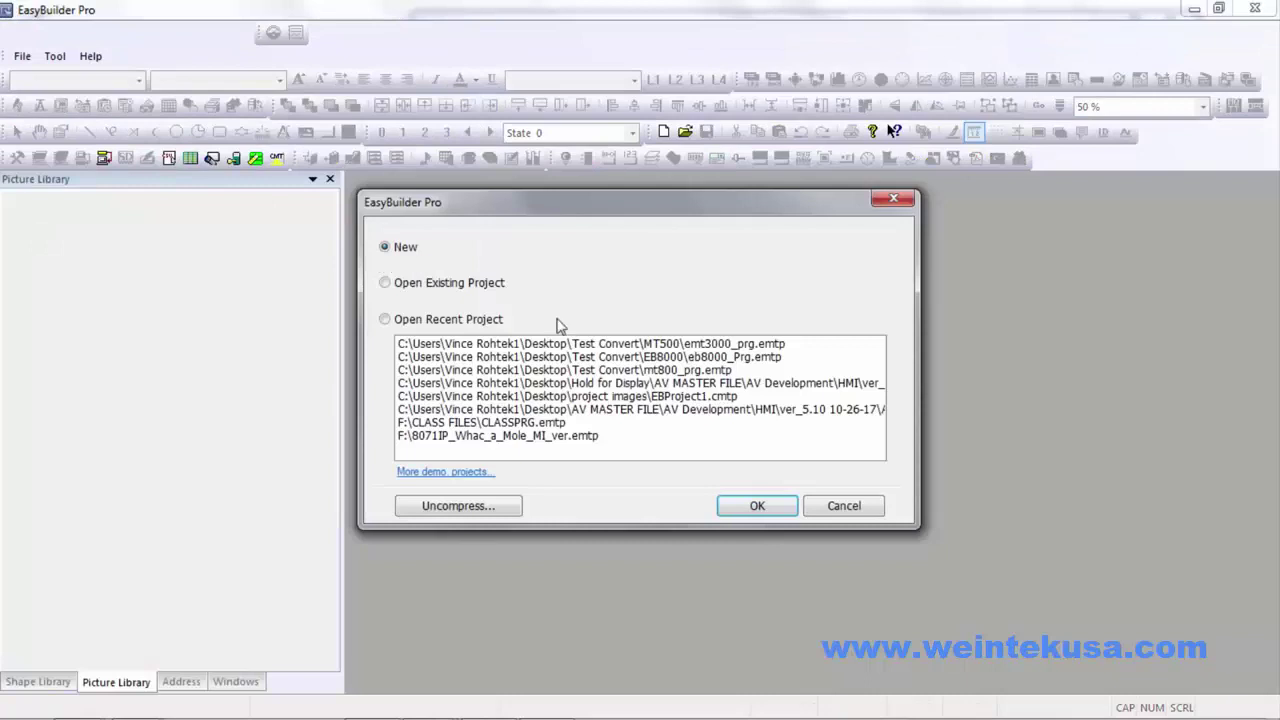
{"action": "left_click", "coordinate": [853, 514]}
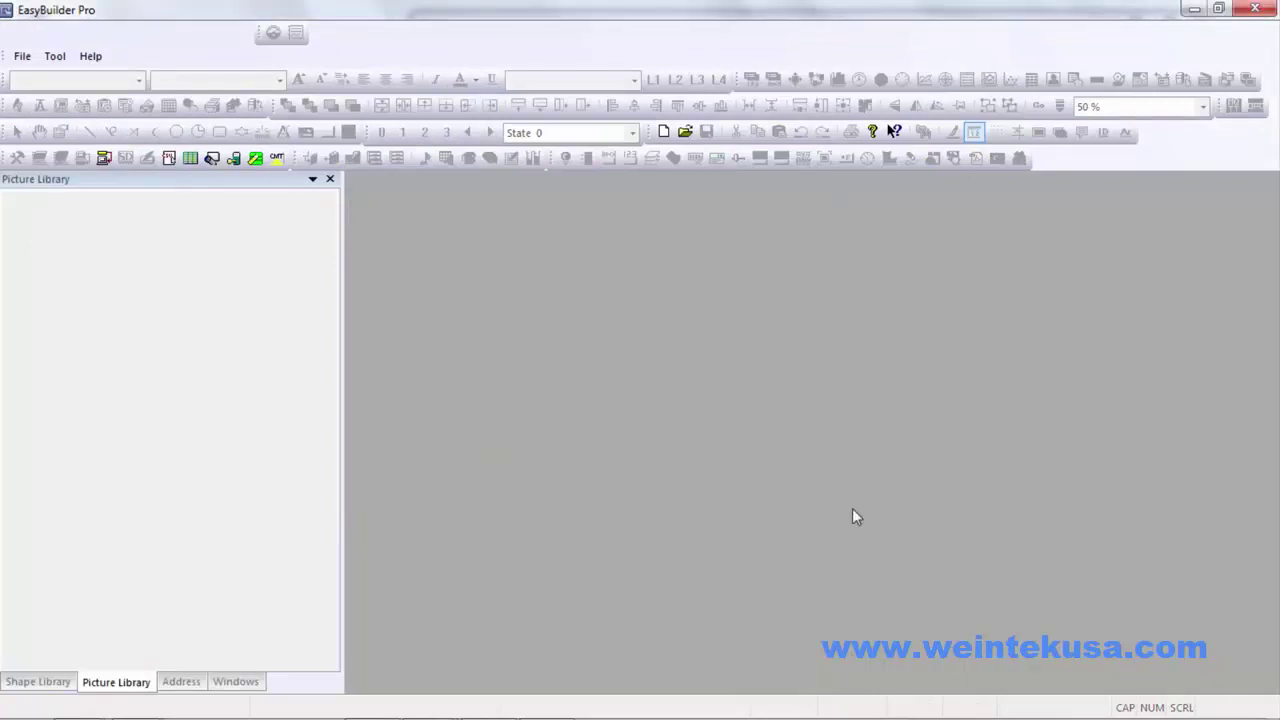
{"action": "left_click_drag", "start_coordinate": [62, 18], "coordinate": [140, 82]}
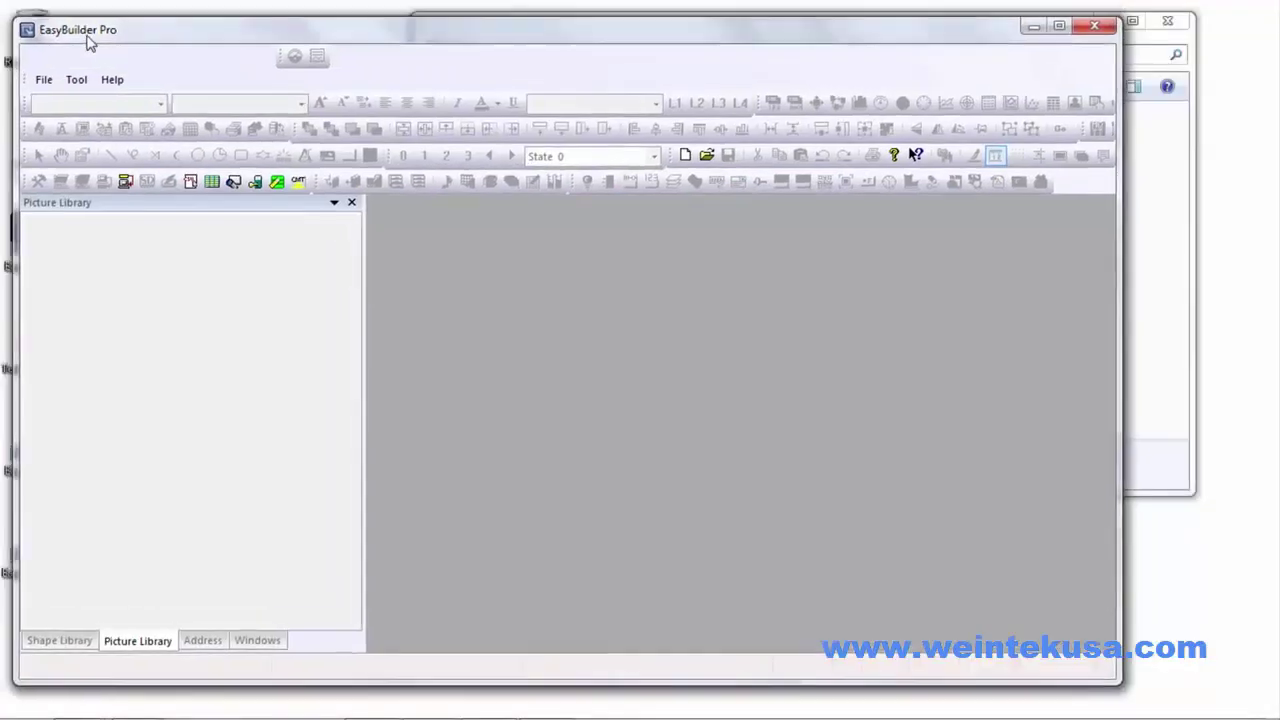
{"action": "left_click", "coordinate": [134, 123]}
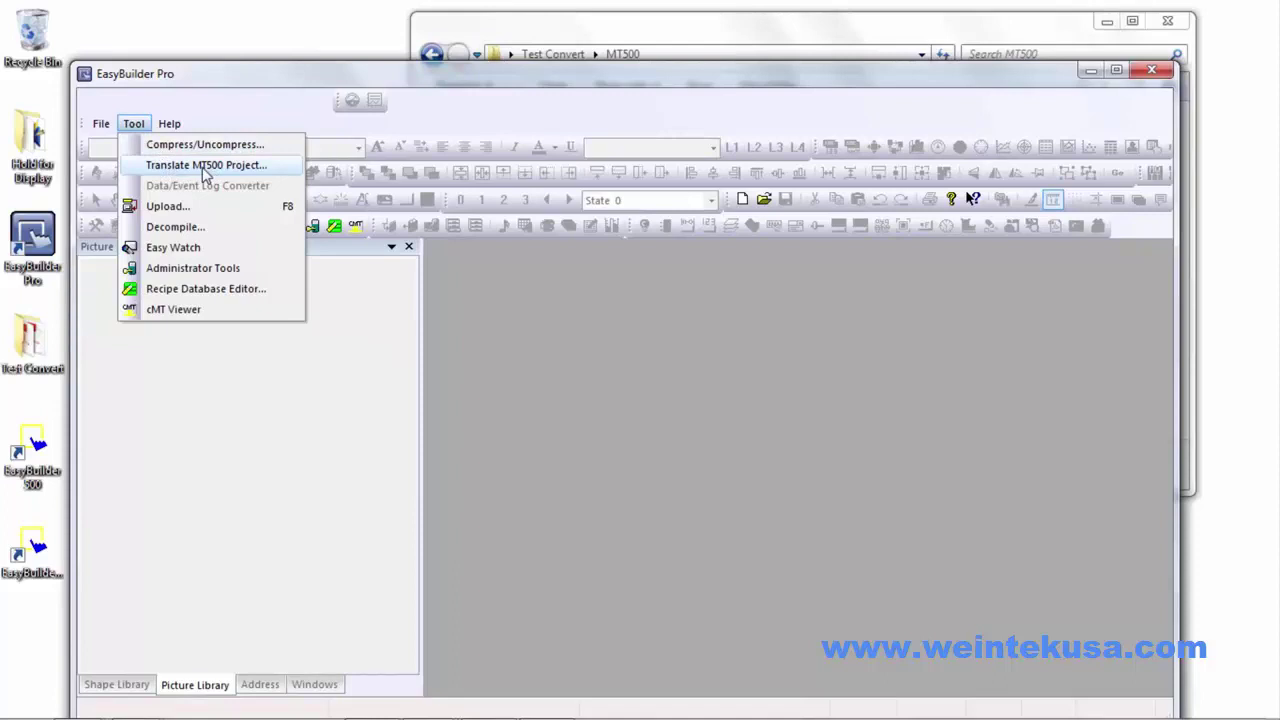
- Set mt500_prg.eob as translation source, keeping the default mt500_prg.emtp output path
{"action": "left_click", "coordinate": [205, 166]}
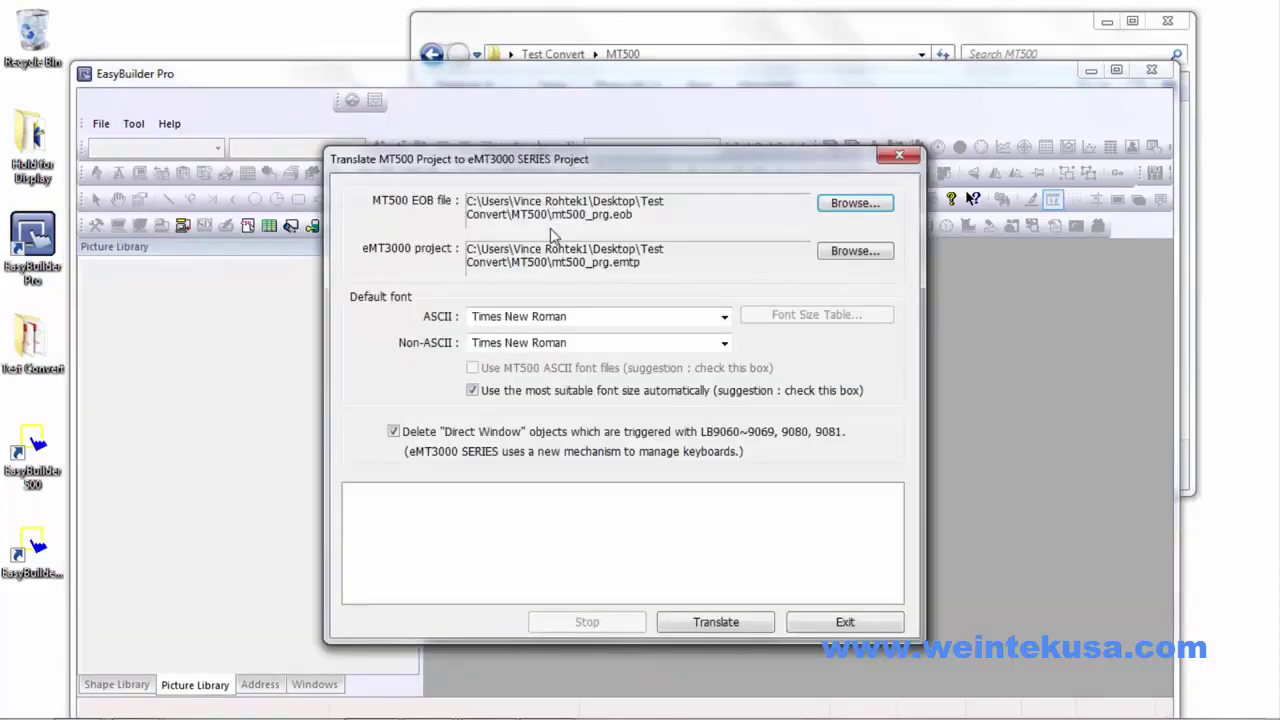
{"action": "left_click", "coordinate": [852, 204]}
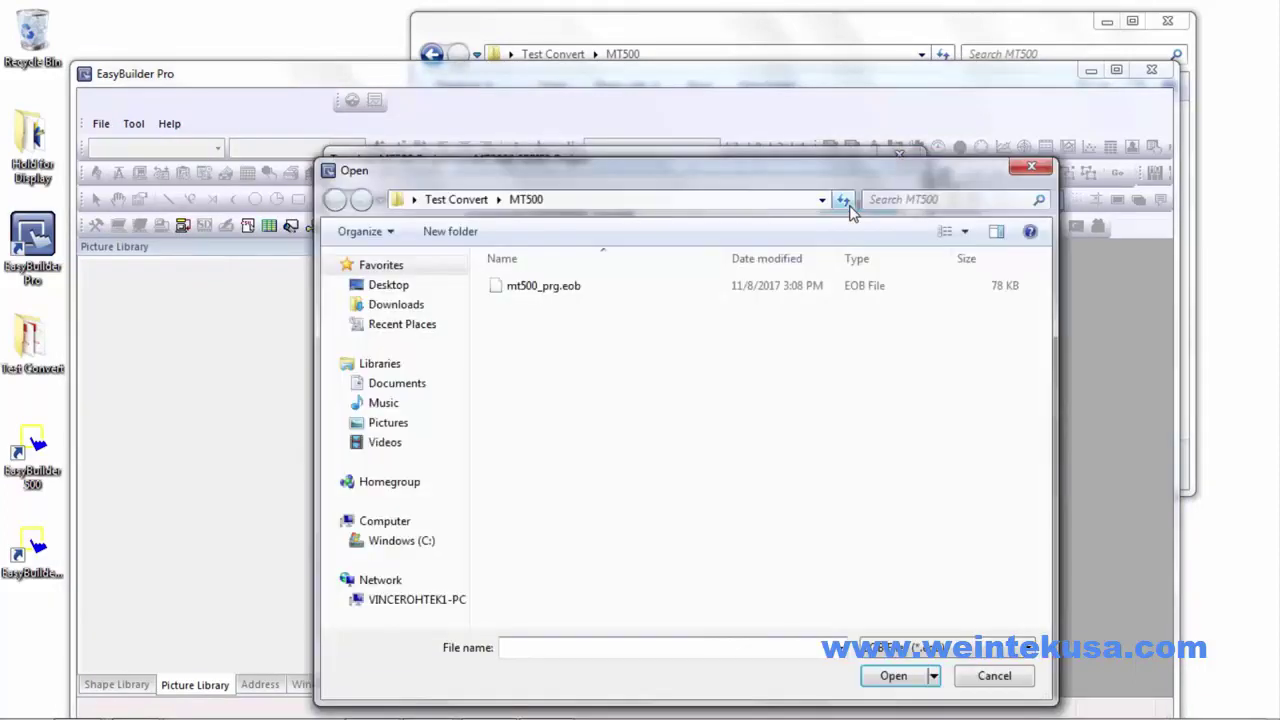
{"action": "left_click", "coordinate": [539, 289]}
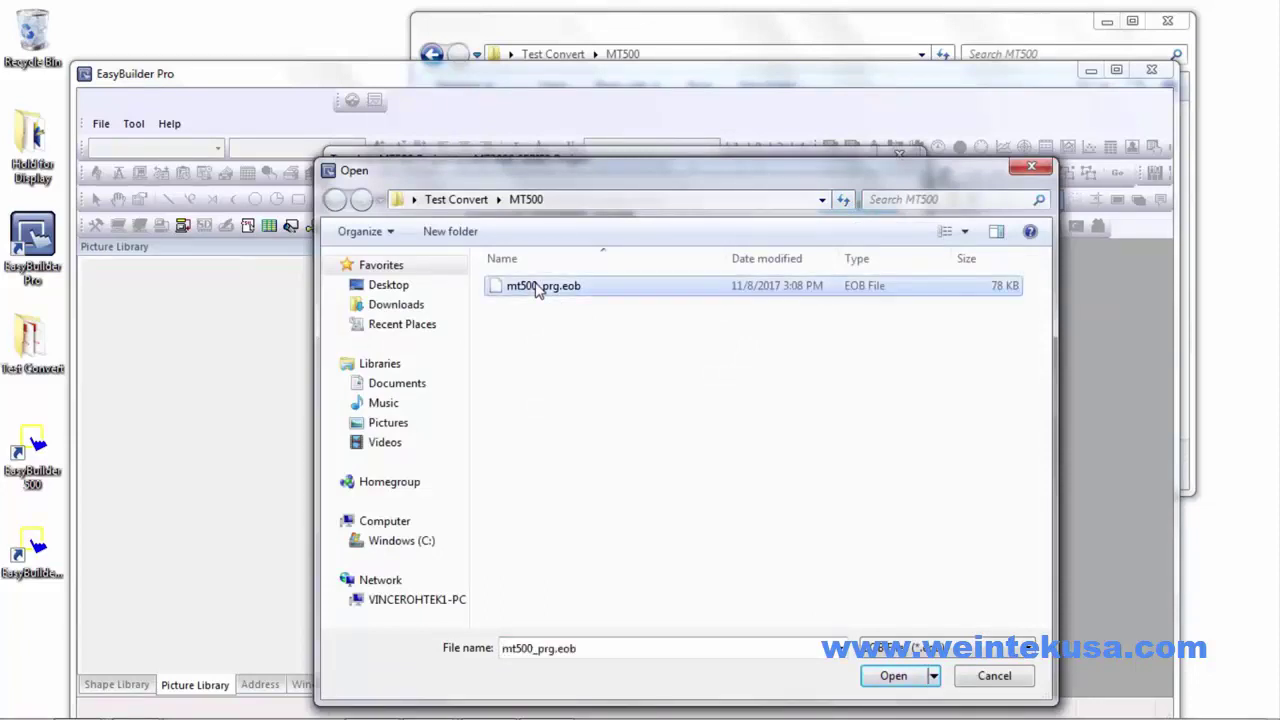
{"action": "left_click_drag", "start_coordinate": [592, 178], "coordinate": [536, 132]}
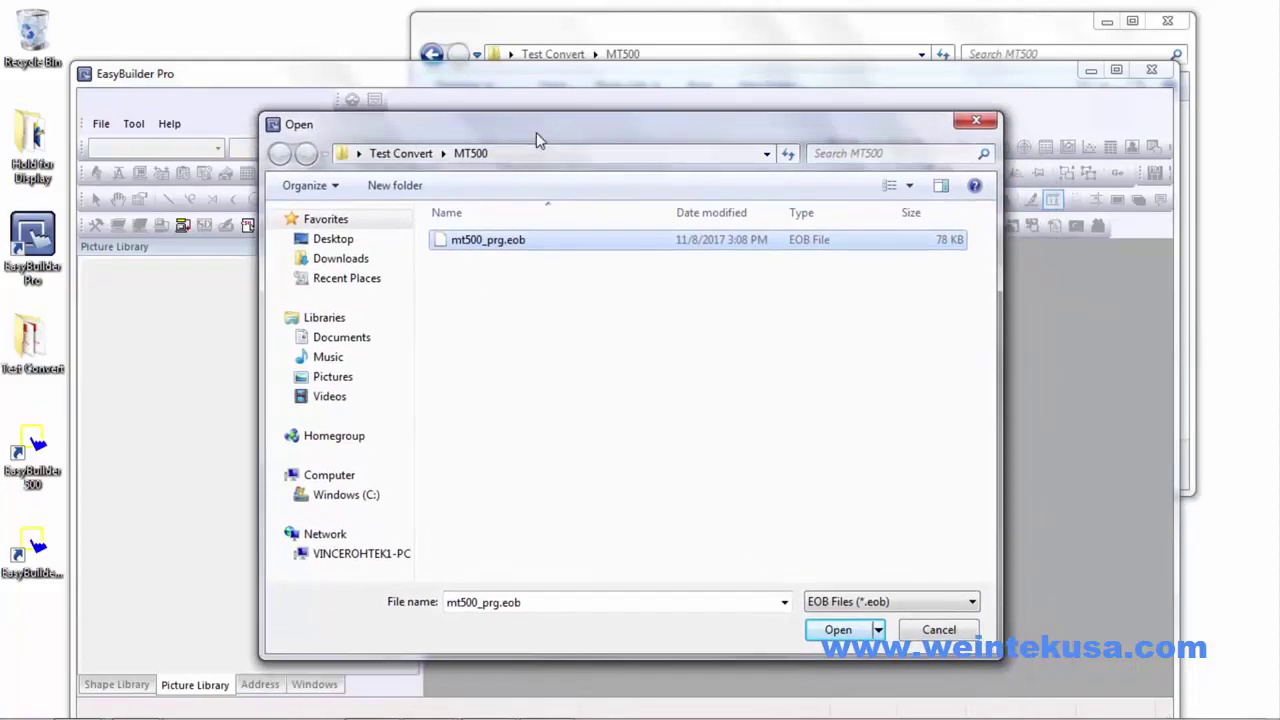
{"action": "left_click", "coordinate": [832, 632]}
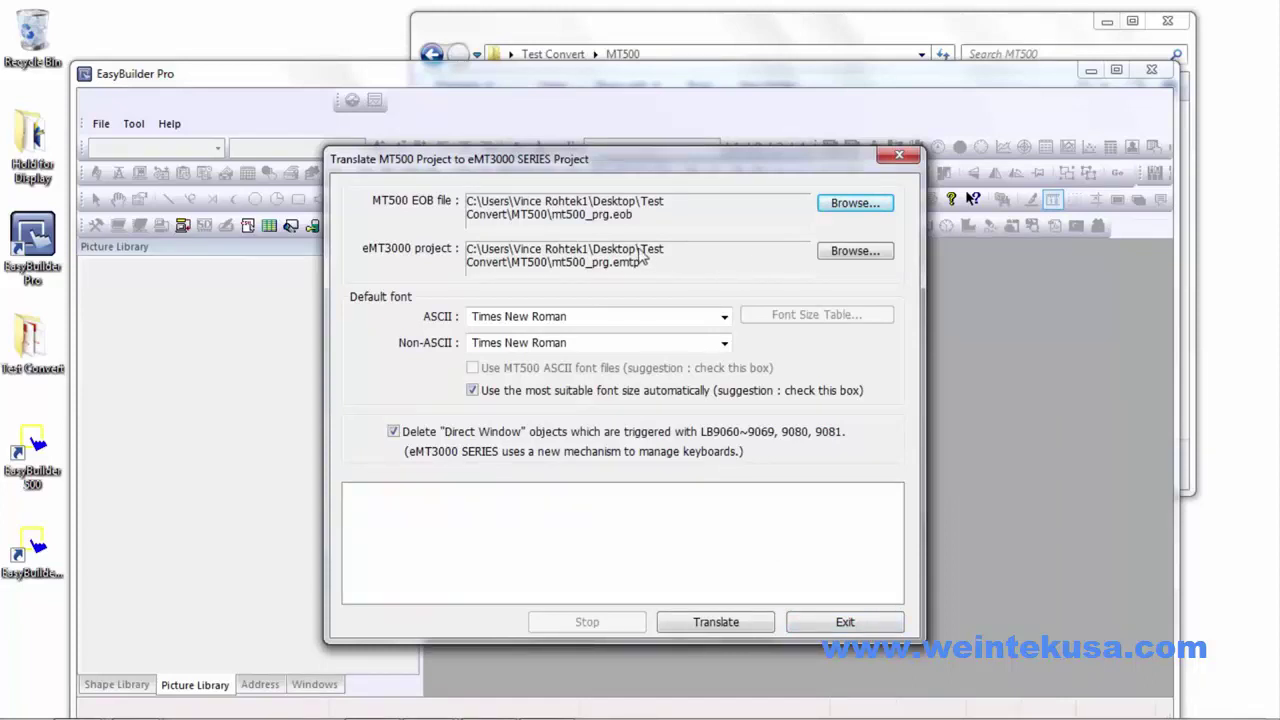
{"action": "left_click", "coordinate": [843, 254]}
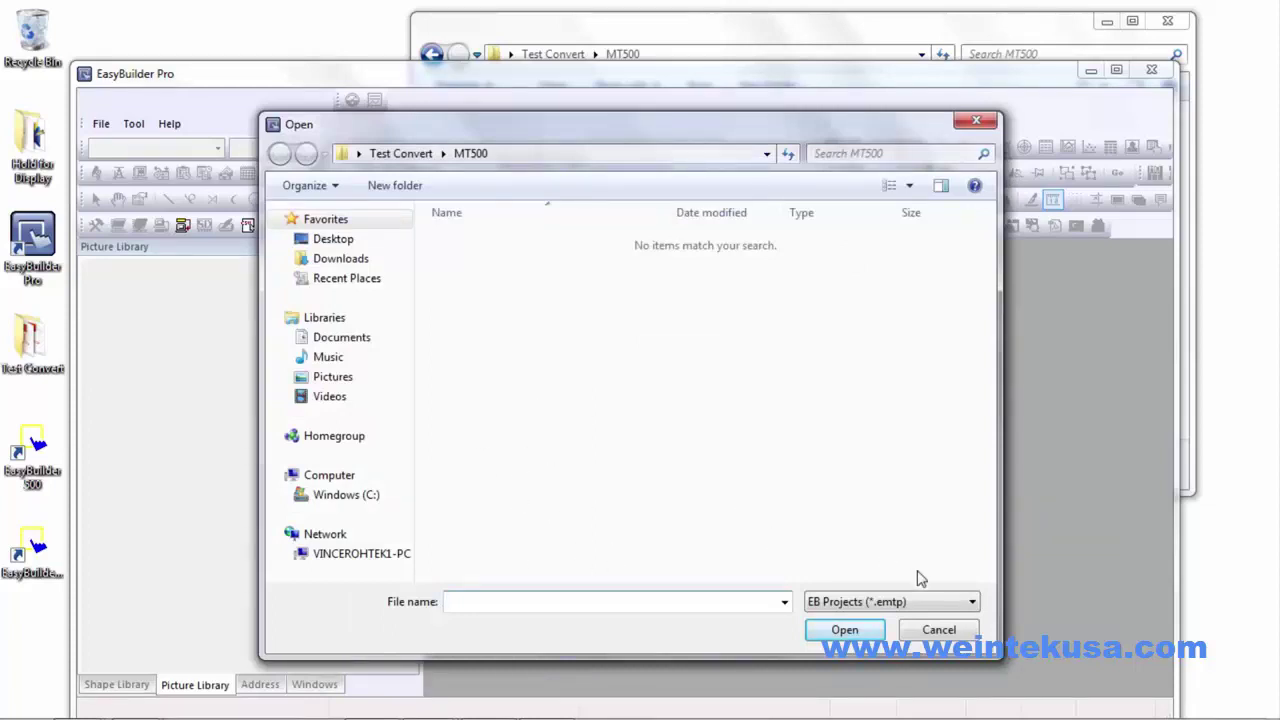
{"action": "left_click", "coordinate": [937, 632]}
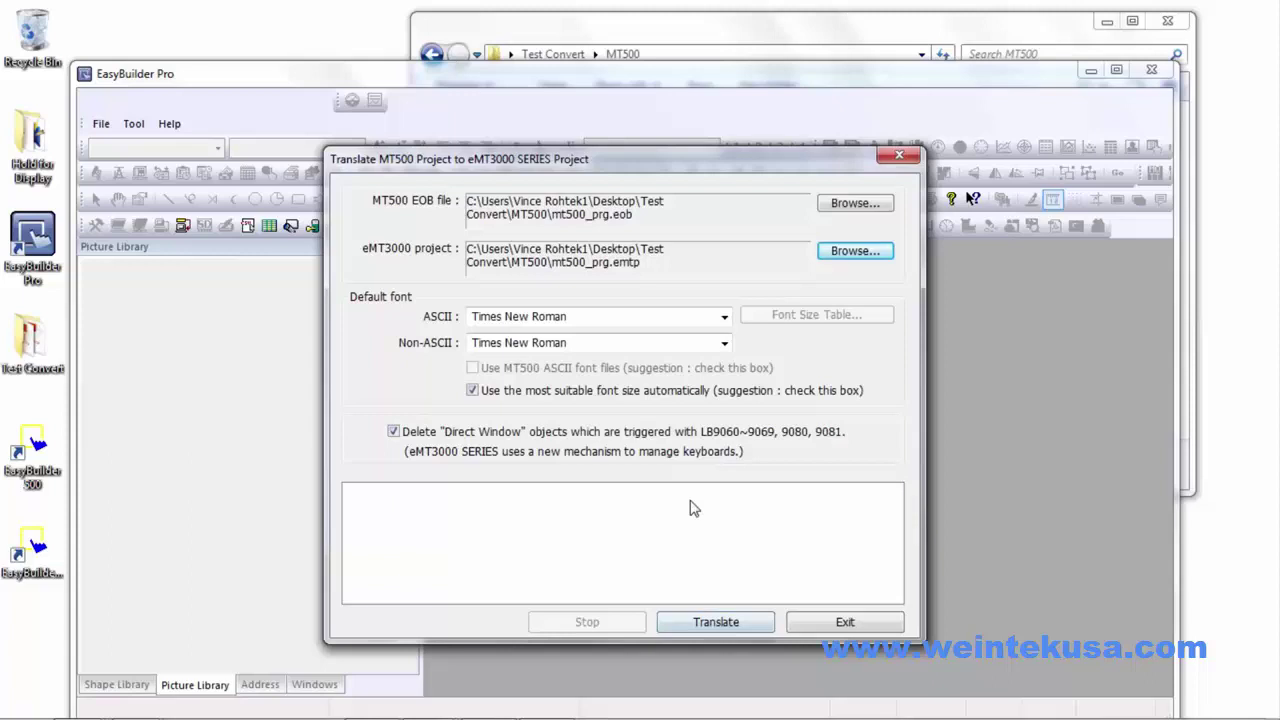
- Run the translation until all 46 windows finish and the log reports succeeded
{"action": "left_click", "coordinate": [714, 622]}
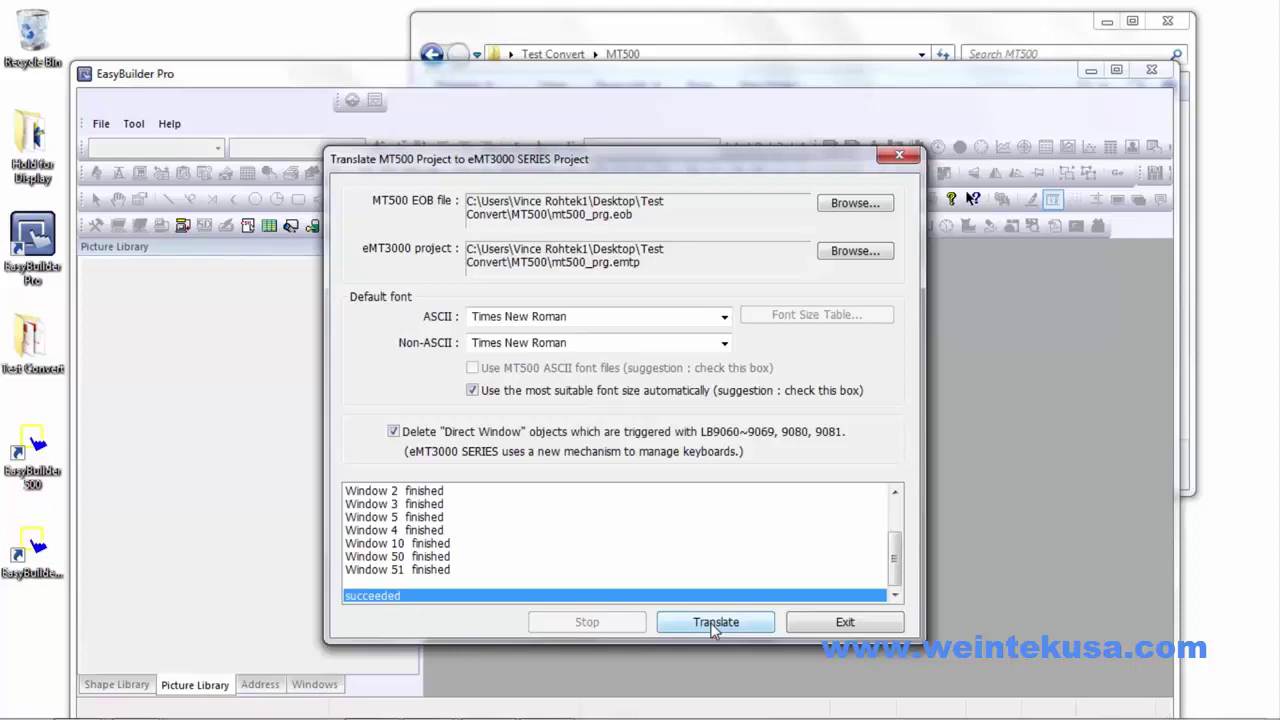
- Close the translation dialog and rename mt500_prg in the MT500 folder to EBpro_prg
{"action": "left_click", "coordinate": [847, 622]}
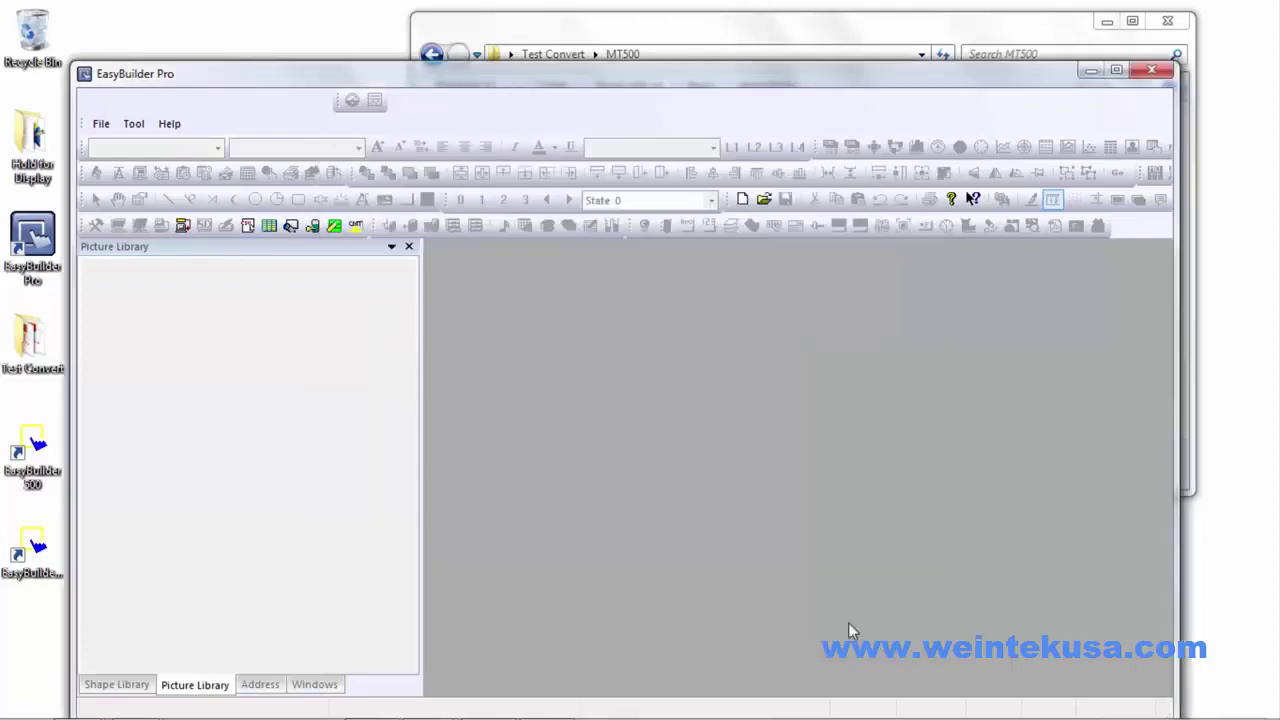
{"action": "left_click", "coordinate": [668, 22]}
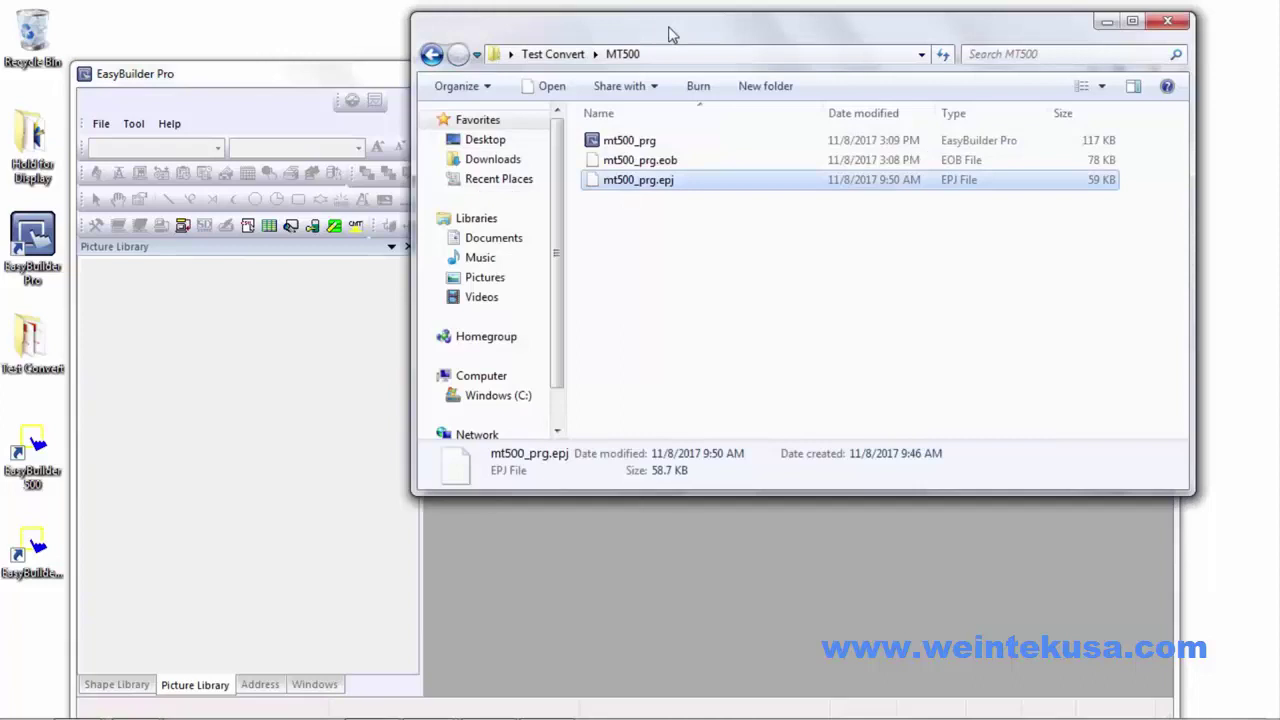
{"action": "left_click", "coordinate": [593, 140]}
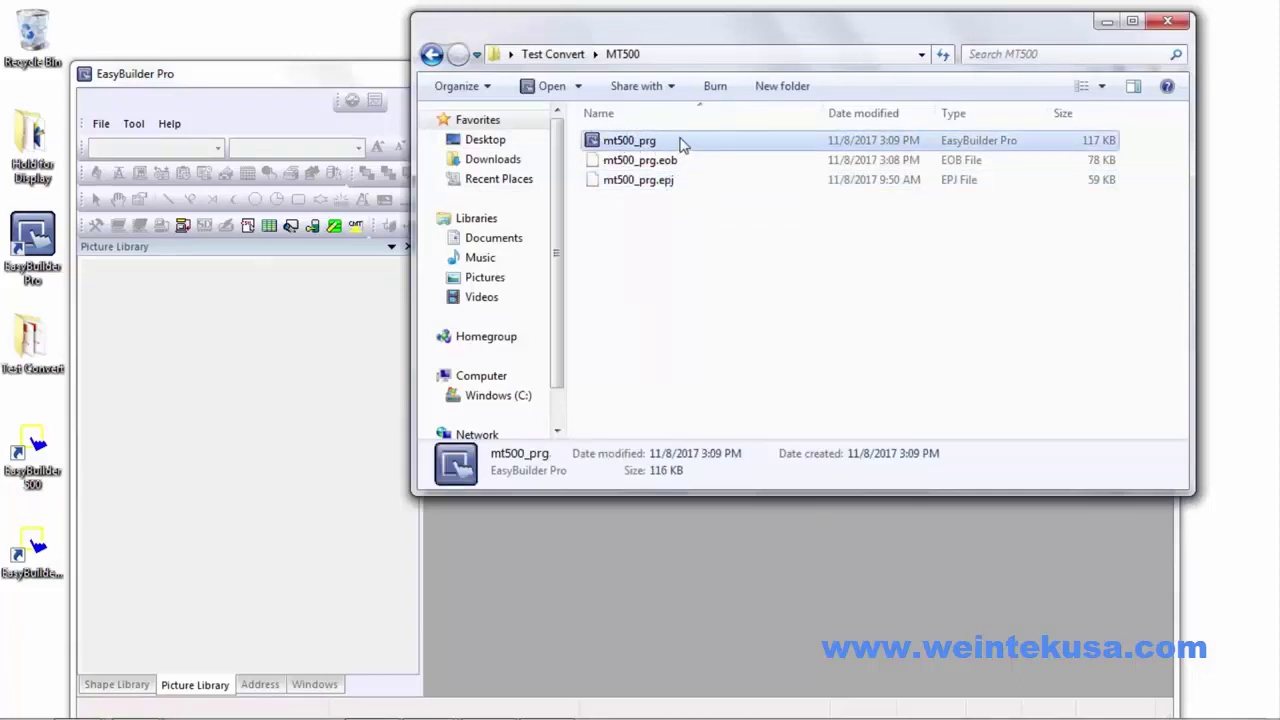
{"action": "left_click", "coordinate": [630, 143]}
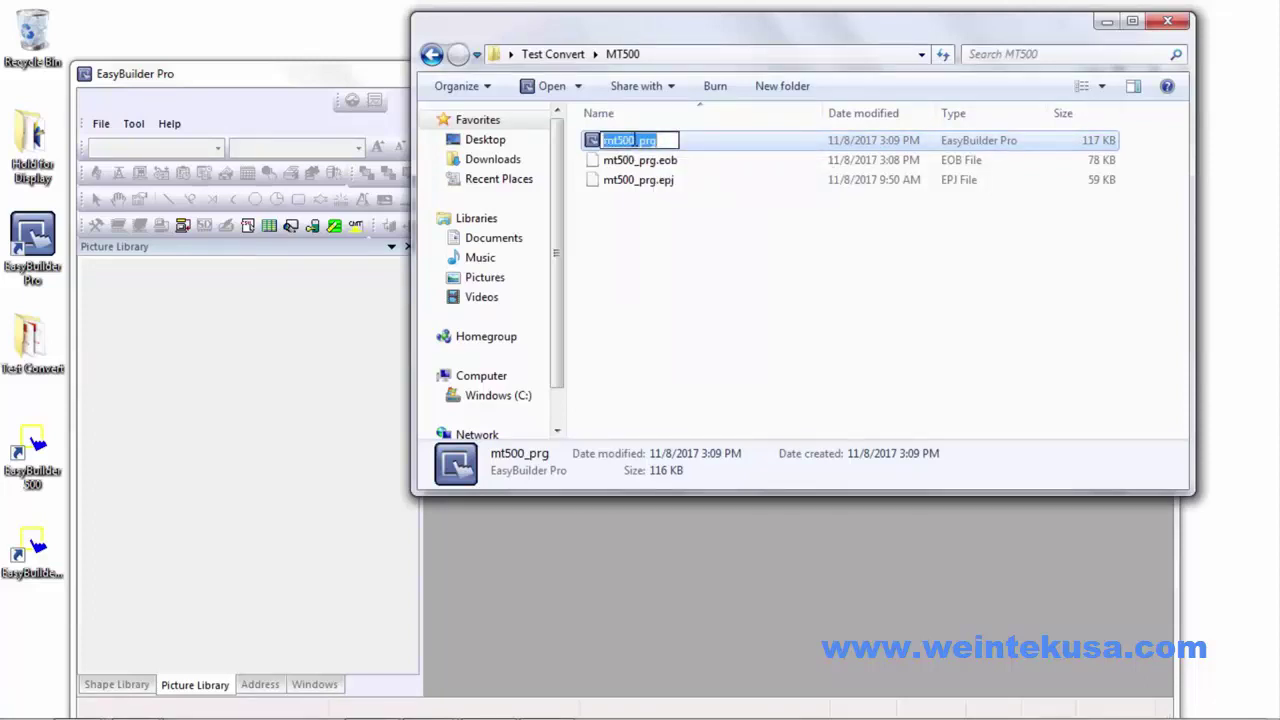
{"action": "left_click_drag", "start_coordinate": [636, 143], "coordinate": [607, 143]}
{"action": "key", "text": "BackSpace"}
{"action": "type", "text": "EB"}
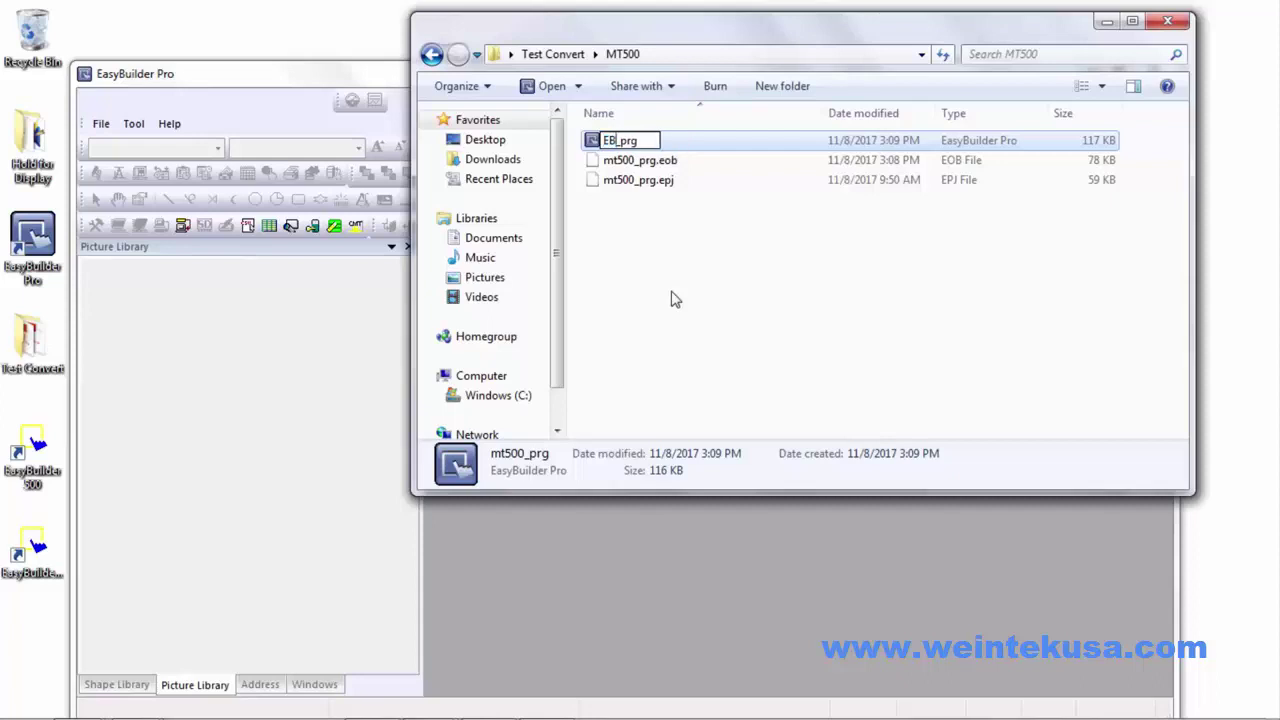
{"action": "type", "text": "pro"}
{"action": "left_click", "coordinate": [706, 274]}
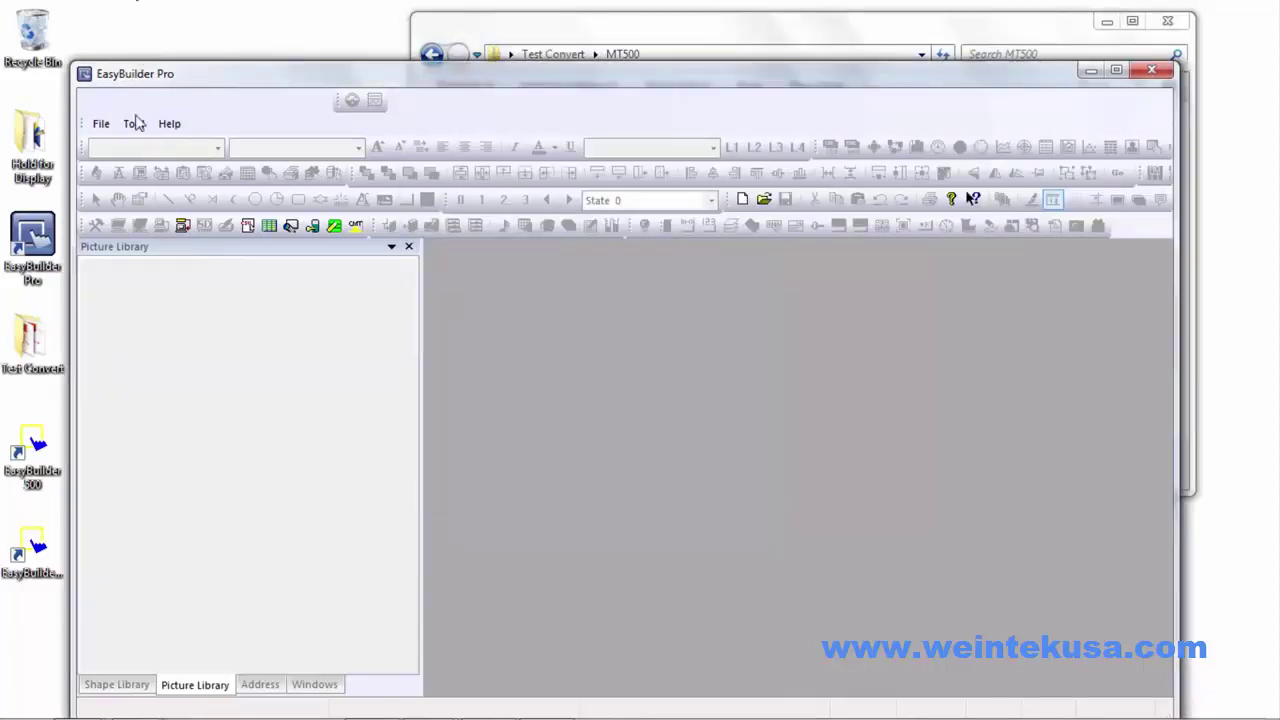
- Open the EBpro_prg project from the MT500 folder via File > Open
{"action": "left_click", "coordinate": [100, 123]}
{"action": "left_click", "coordinate": [101, 170]}
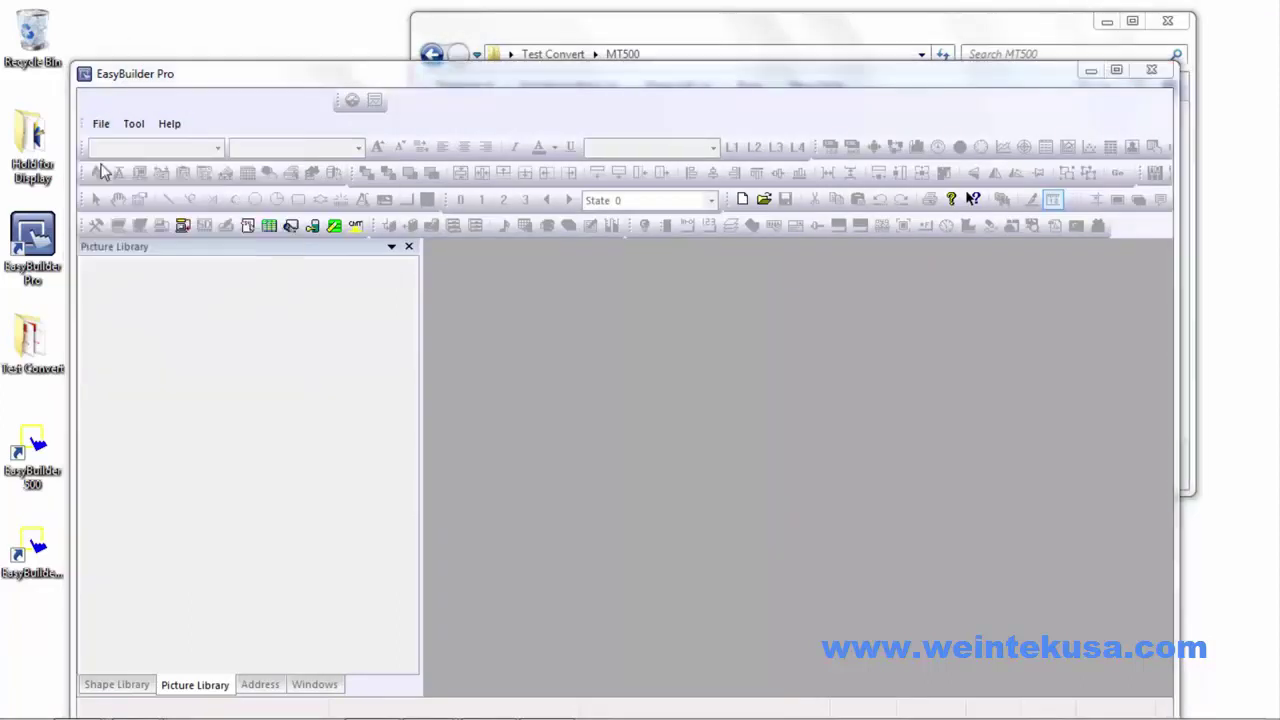
{"action": "left_click", "coordinate": [504, 287]}
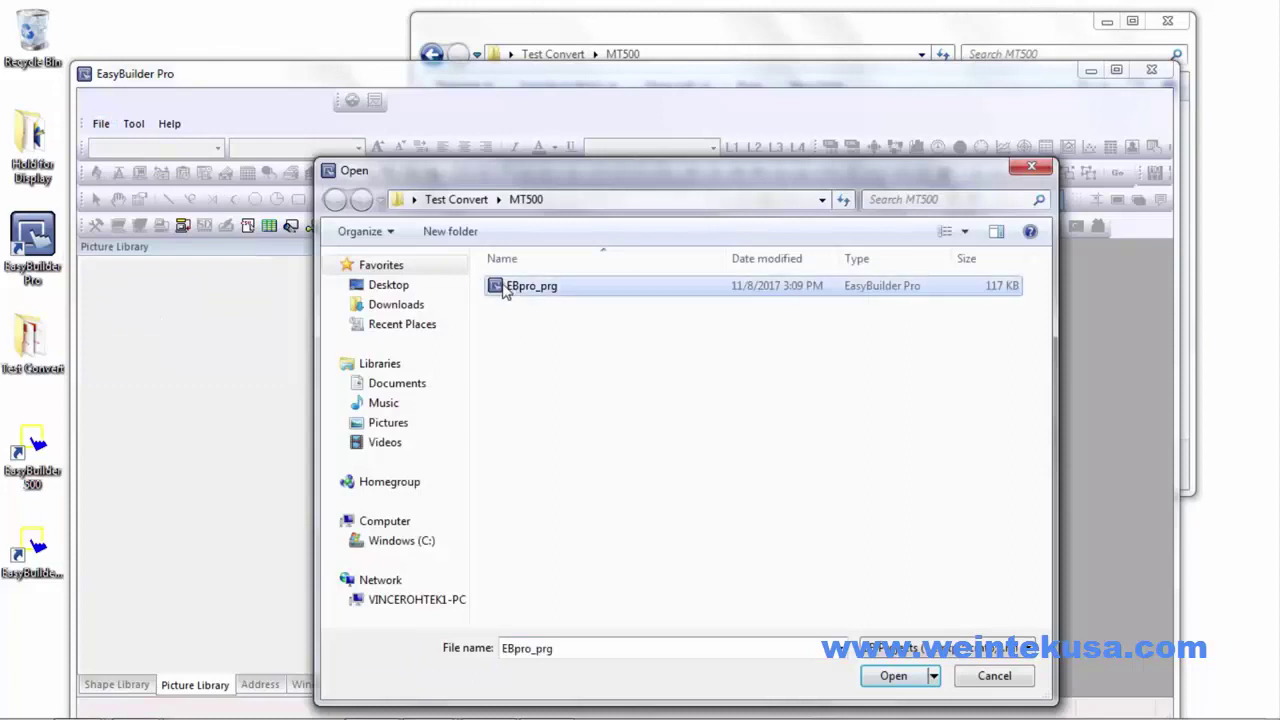
{"action": "left_click", "coordinate": [877, 678]}
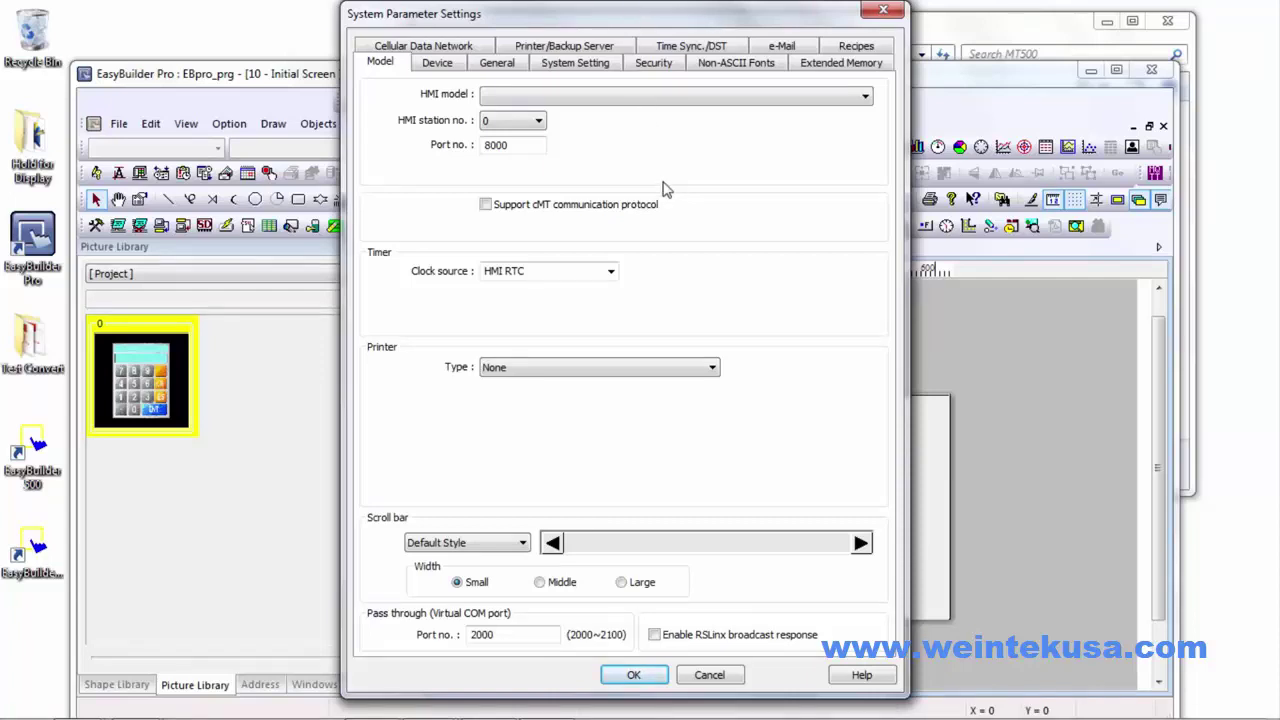
- Choose cMT3090 (1024 x 768) as the HMI model and apply the system parameters
{"action": "left_click", "coordinate": [632, 96]}
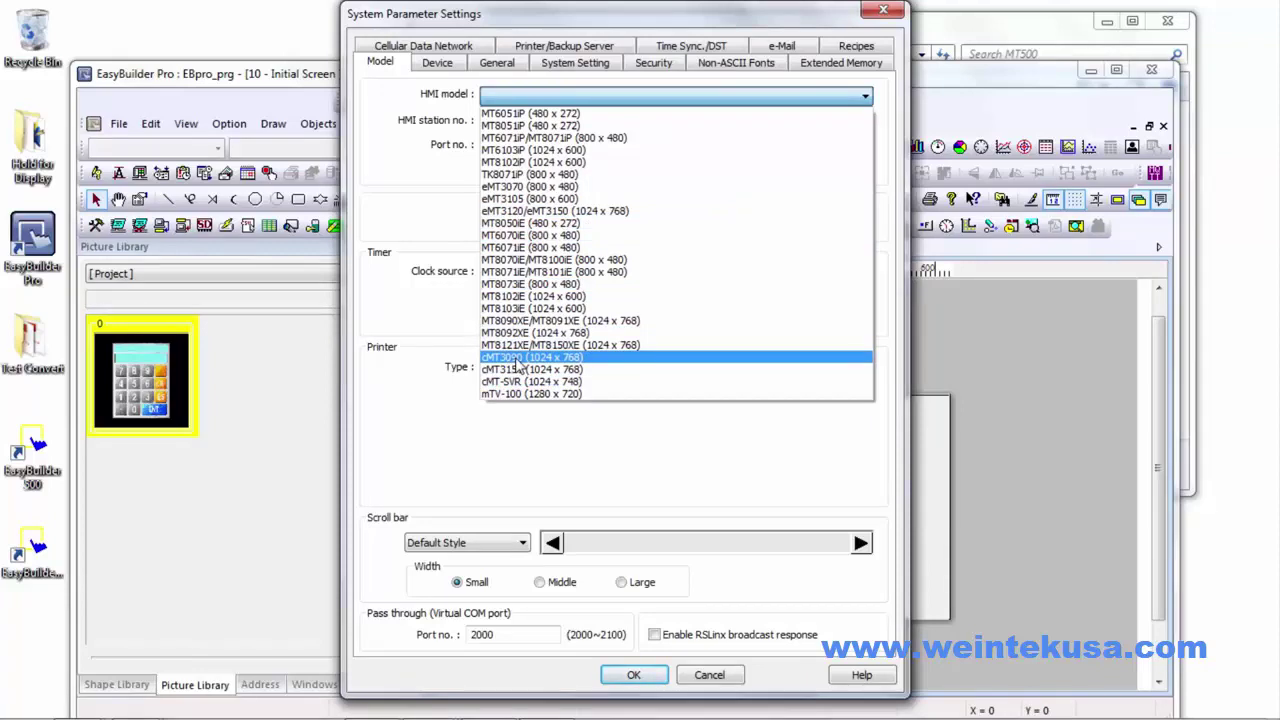
{"action": "left_click", "coordinate": [516, 360]}
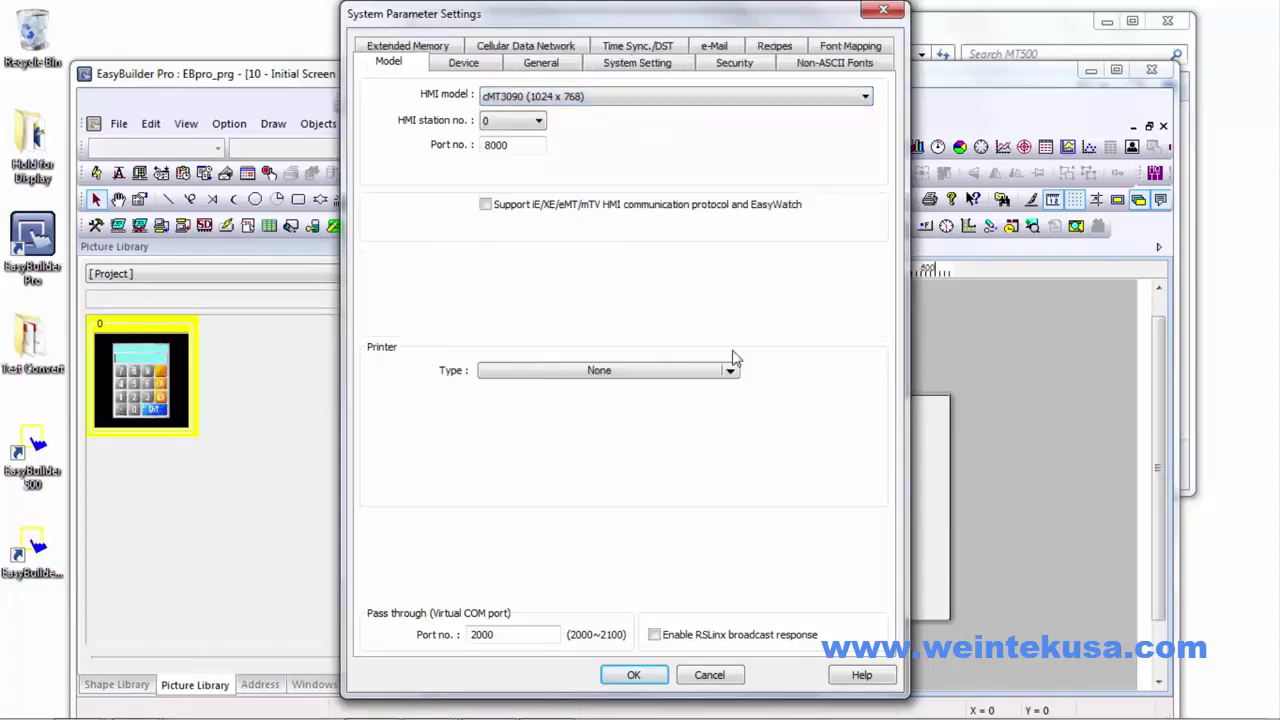
{"action": "left_click", "coordinate": [621, 678]}
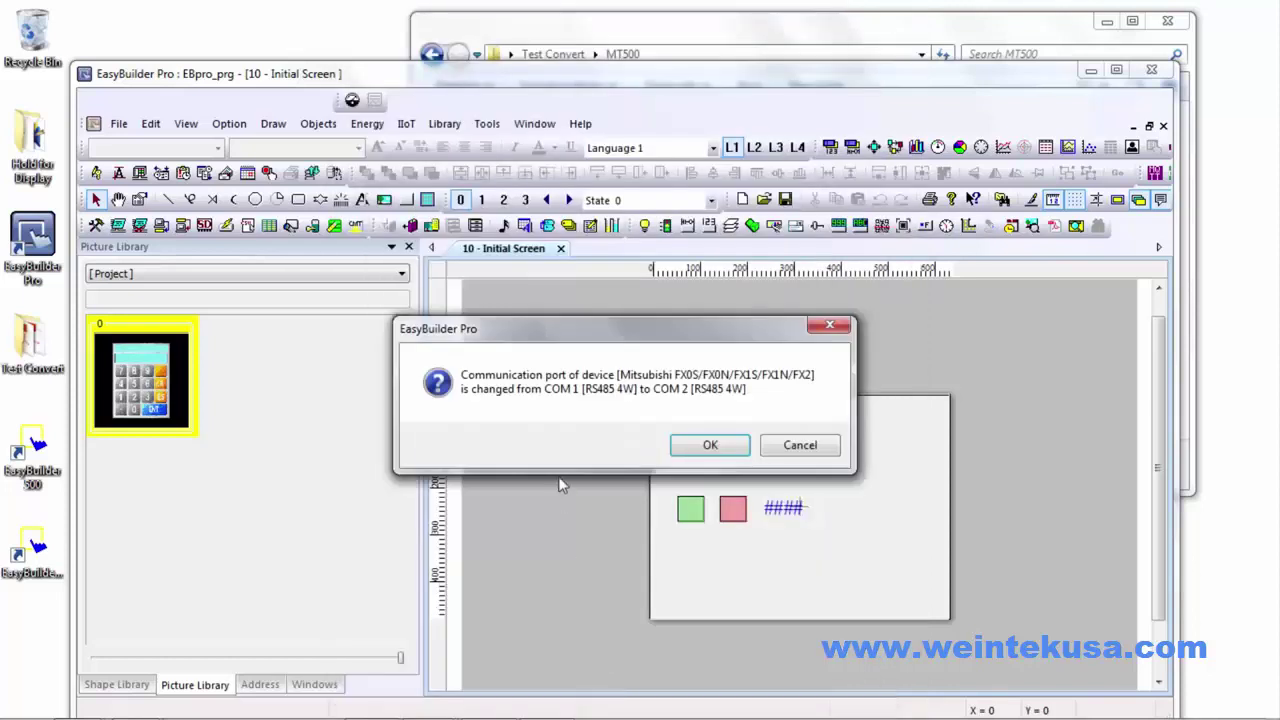
- Accept the FX device's move to COM 2 and resize all windows and objects to fit
{"action": "left_click", "coordinate": [709, 448]}
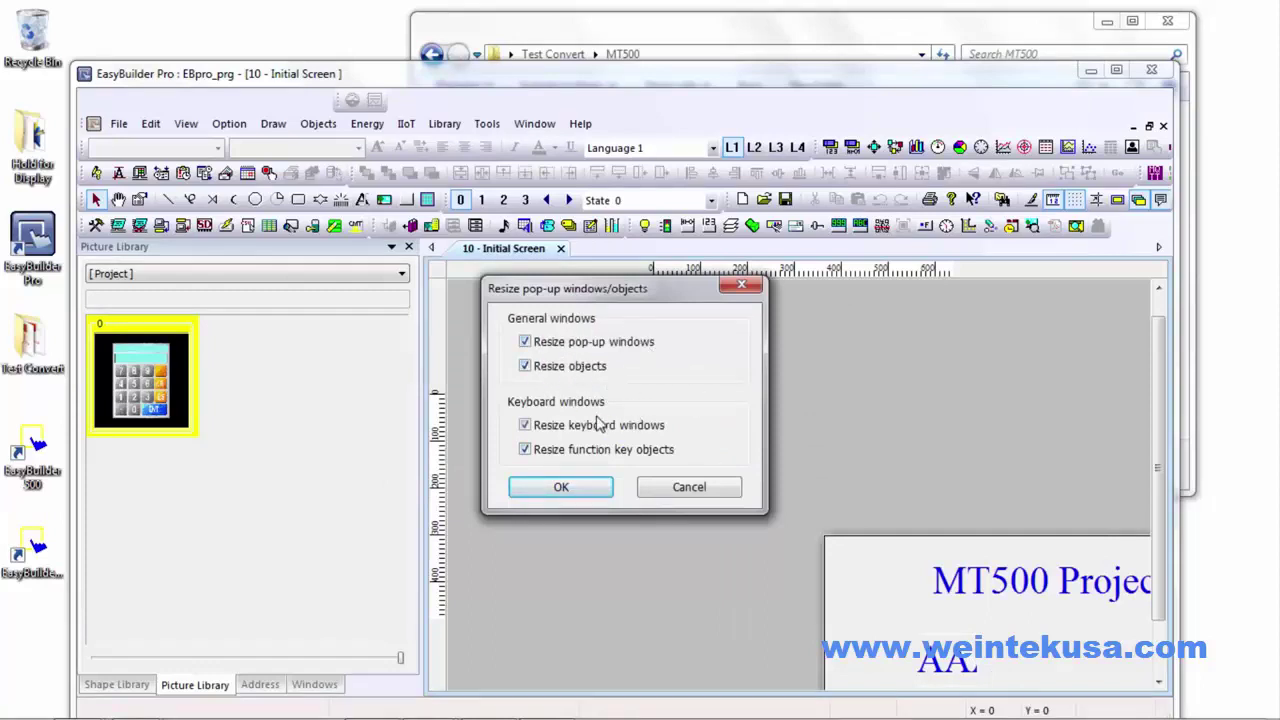
{"action": "left_click", "coordinate": [561, 488]}
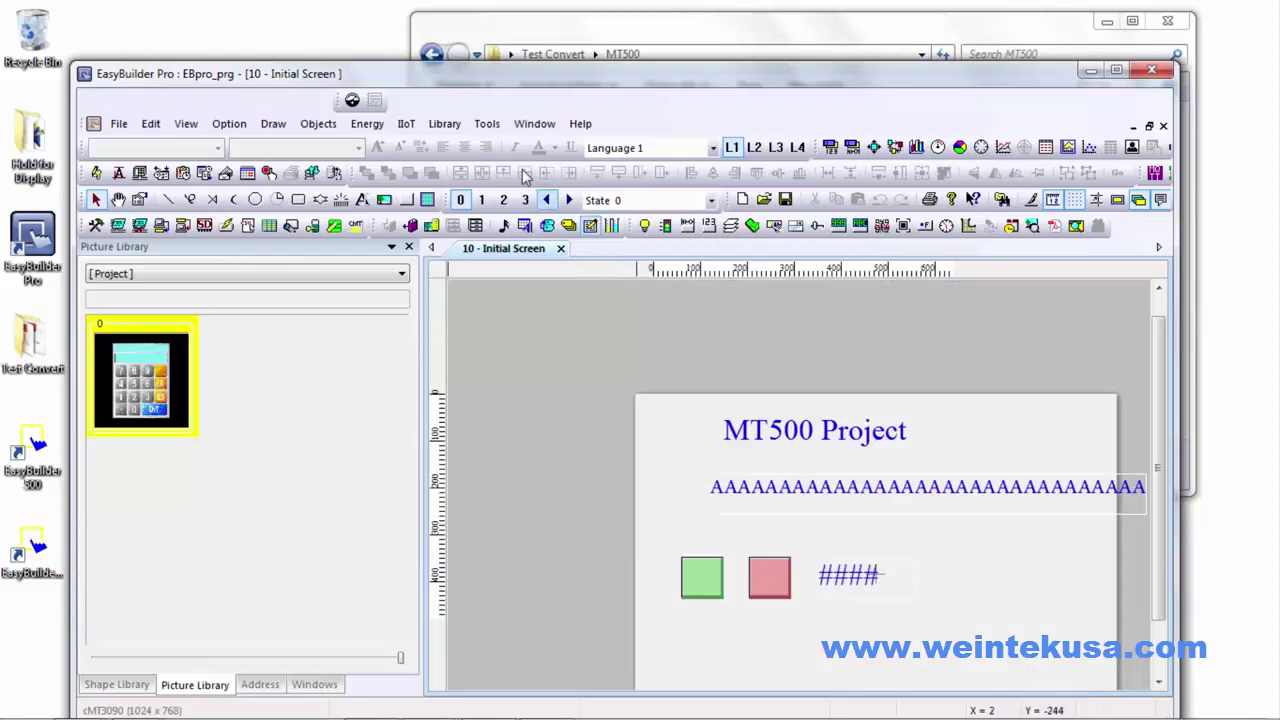
- Centre the row of A's horizontally on the screen
{"action": "left_click", "coordinate": [750, 490]}
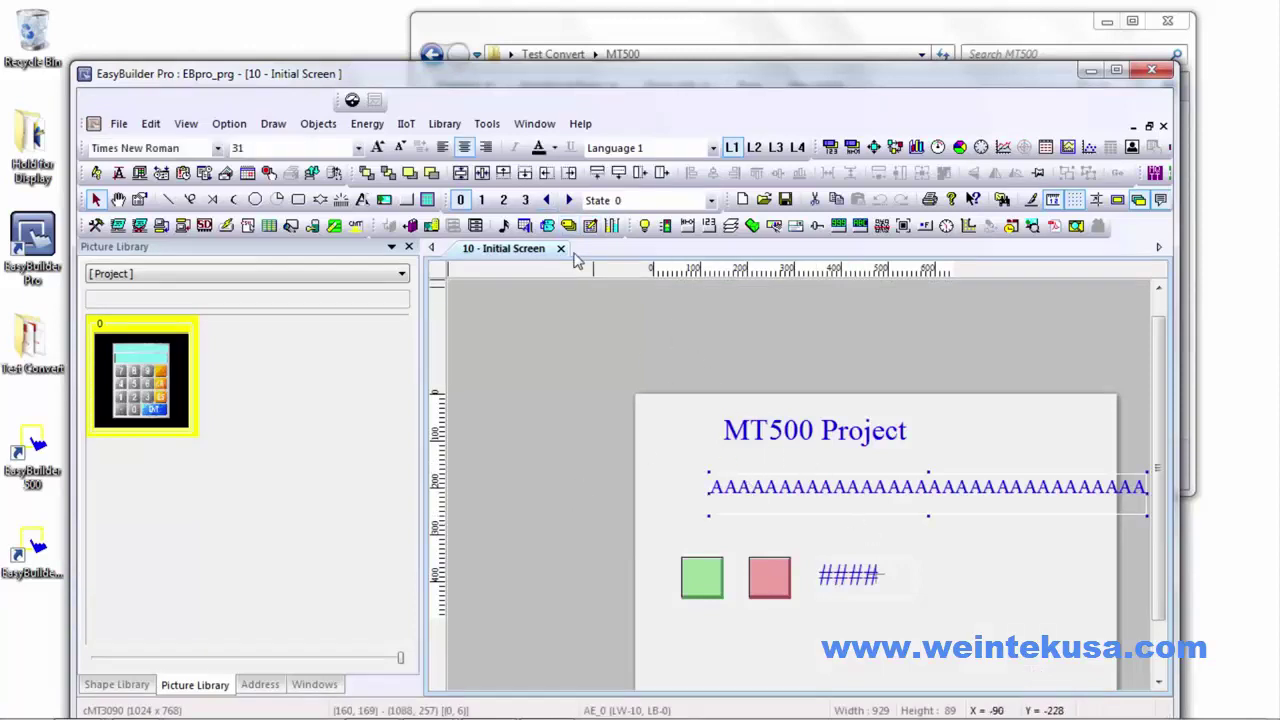
{"action": "left_click", "coordinate": [483, 172]}
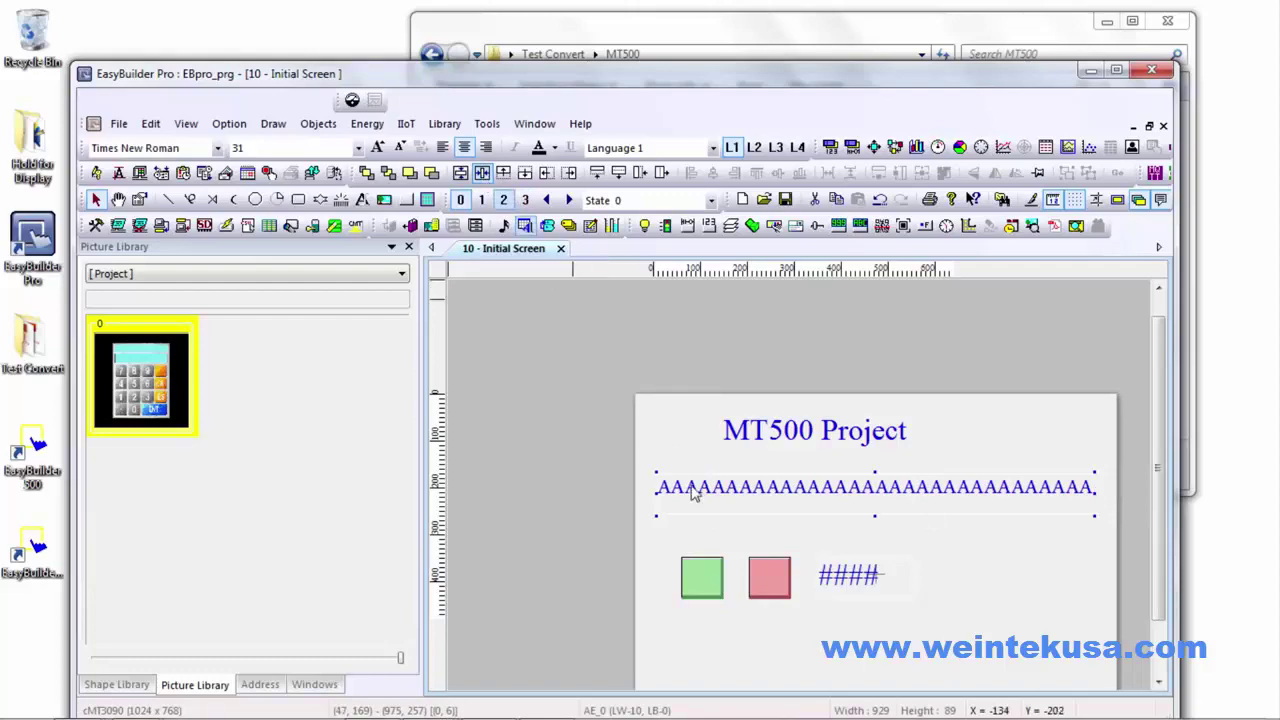
{"action": "mouse_move", "coordinate": [642, 68]}
{"action": "left_mouse_down"}
{"action": "mouse_move", "coordinate": [617, 38]}
{"action": "mouse_move", "coordinate": [634, 18]}
{"action": "left_mouse_up"}
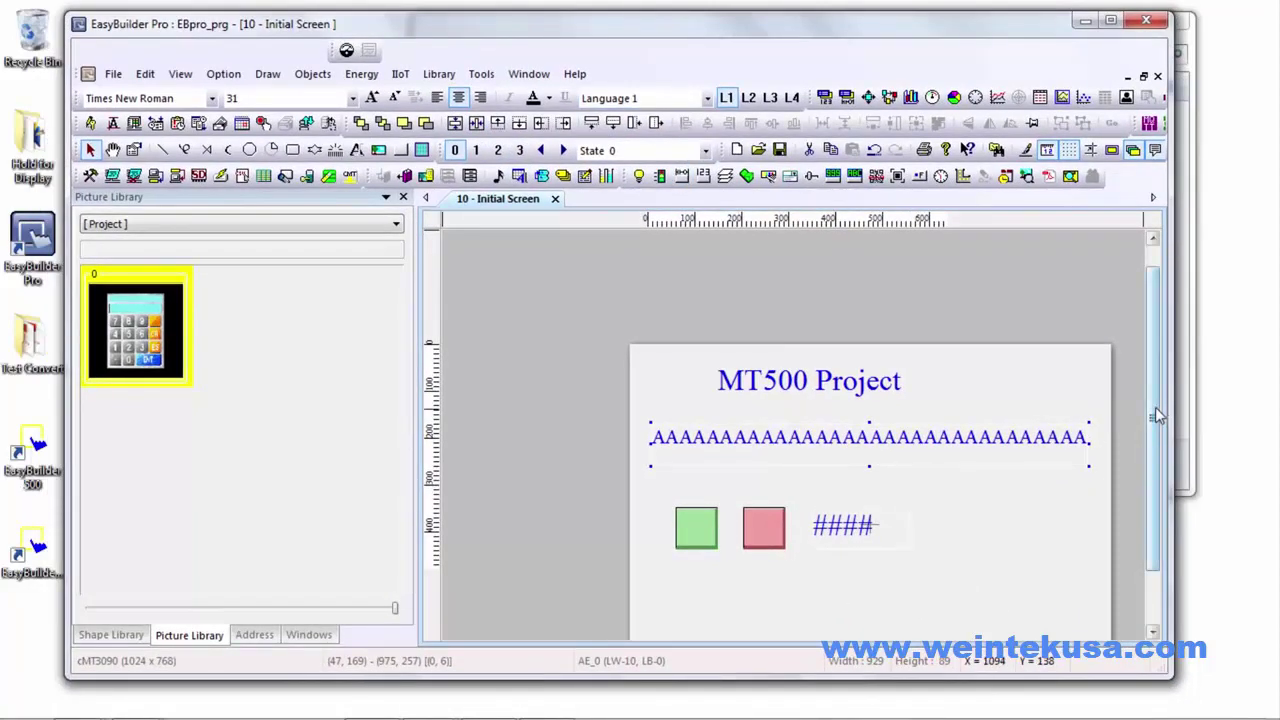
{"action": "left_click_drag", "start_coordinate": [1157, 415], "coordinate": [1162, 453]}
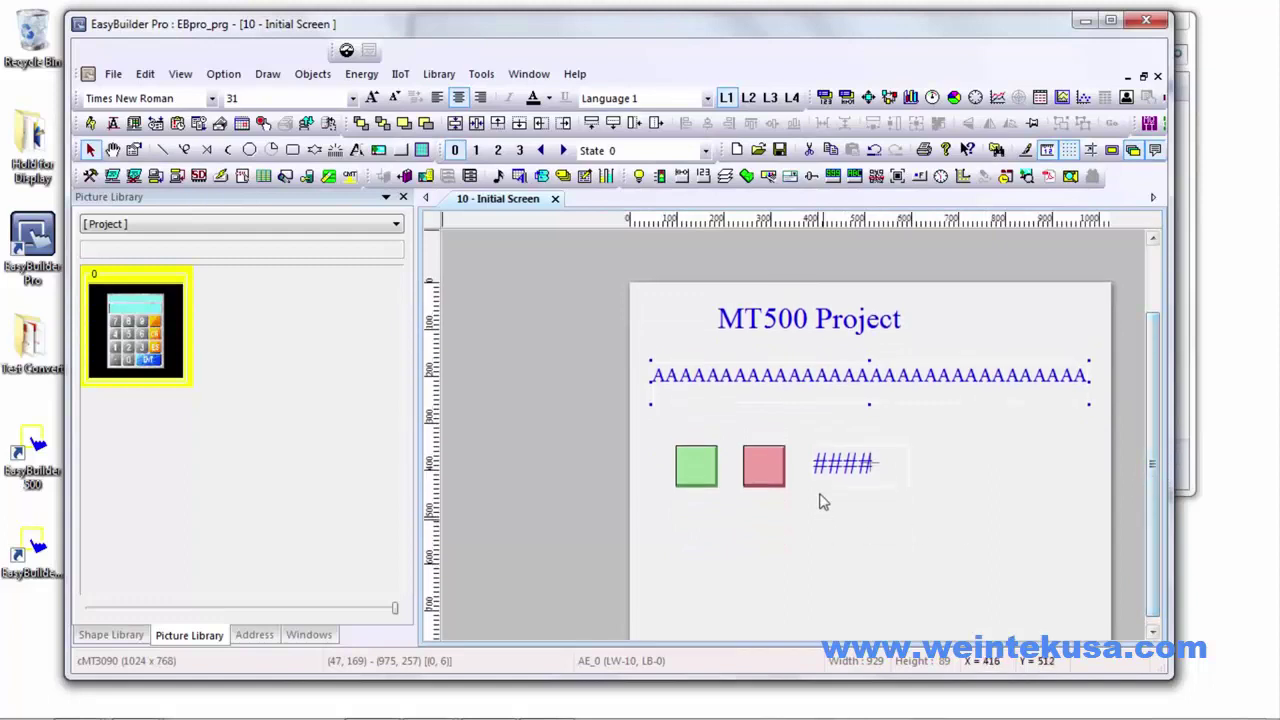
- Centre the MT500 Project title horizontally on the screen, then deselect it
{"action": "left_click", "coordinate": [765, 318]}
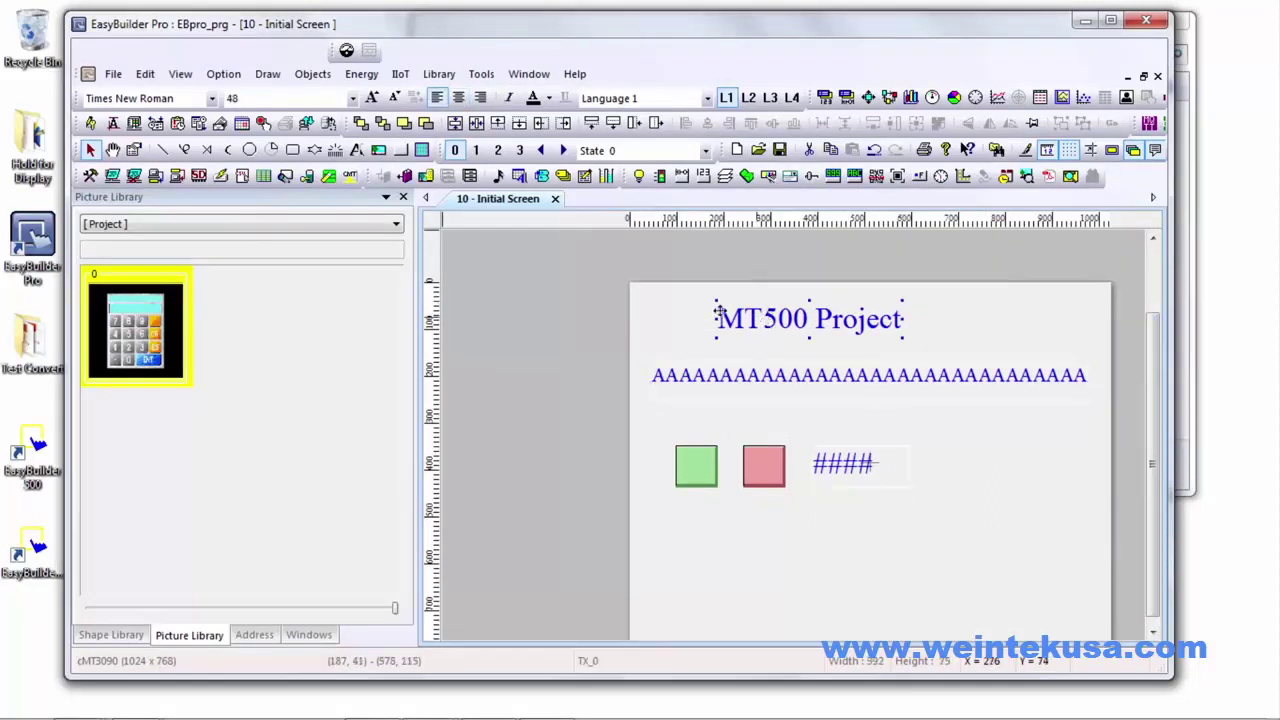
{"action": "left_click", "coordinate": [476, 122]}
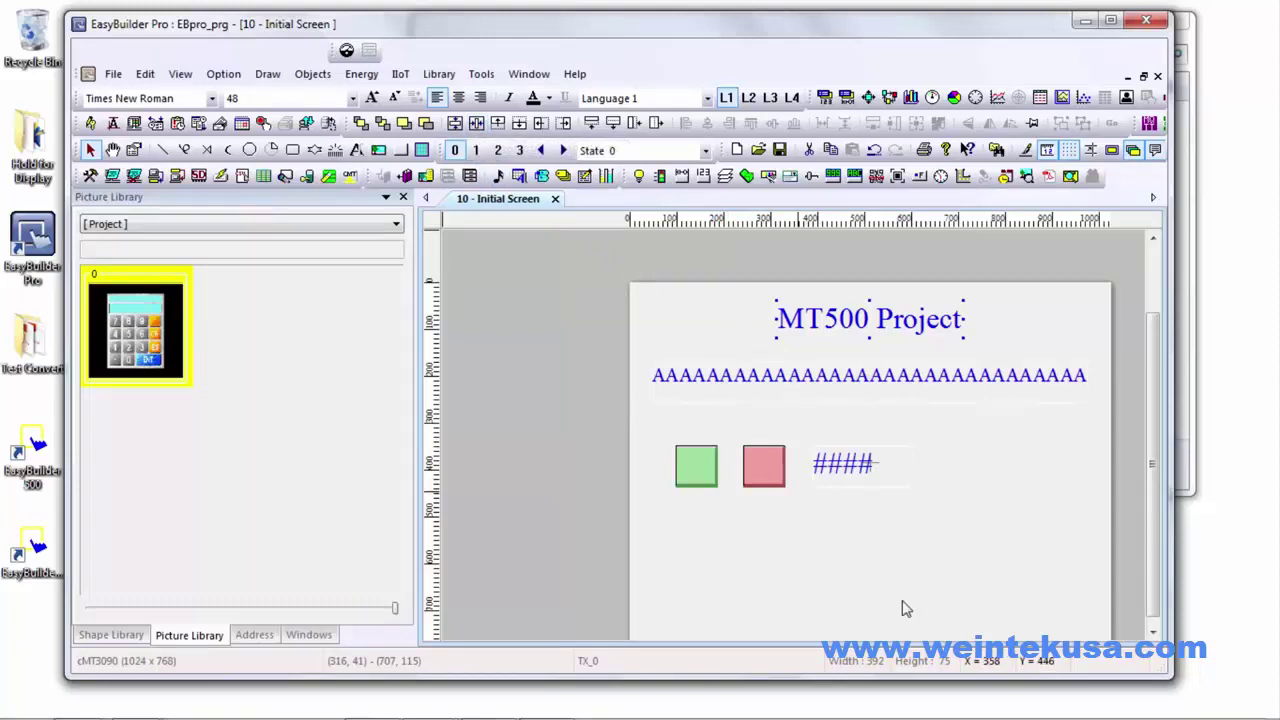
{"action": "left_click", "coordinate": [846, 529]}
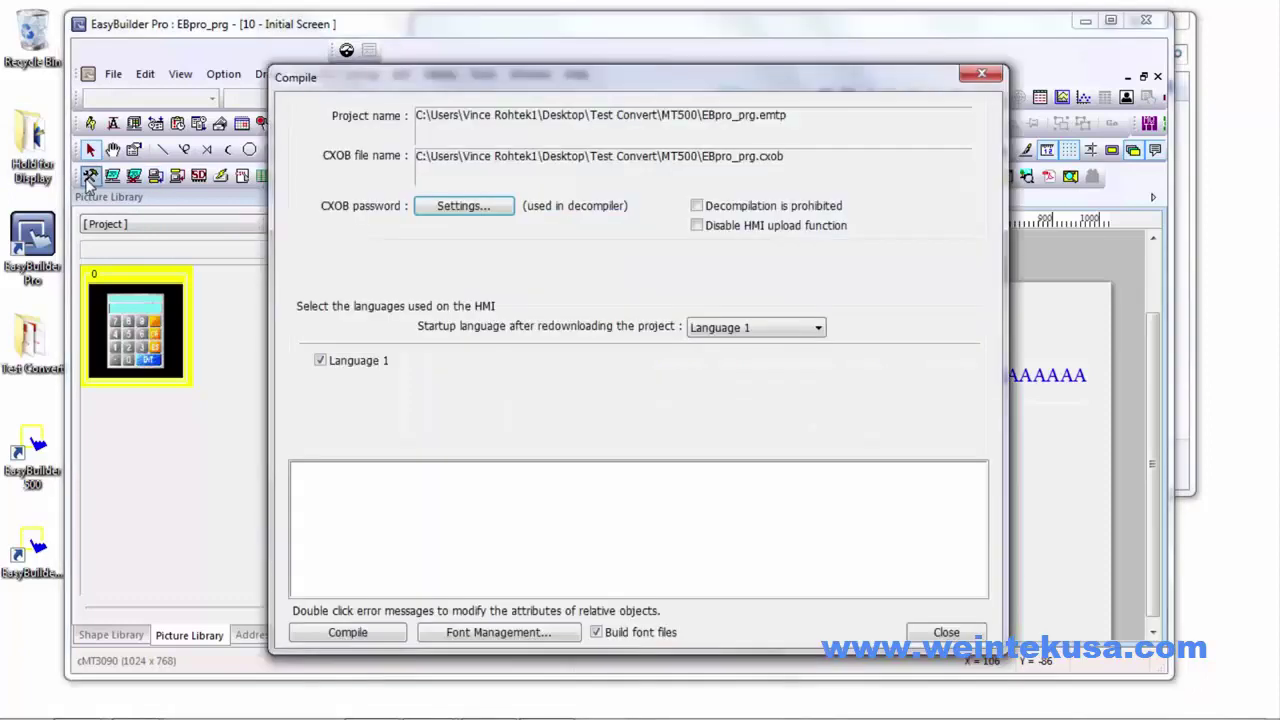
- Compile the EBpro_prg project with 0 errors and close the compile results
{"action": "left_click", "coordinate": [90, 176]}
{"action": "left_click", "coordinate": [380, 641]}
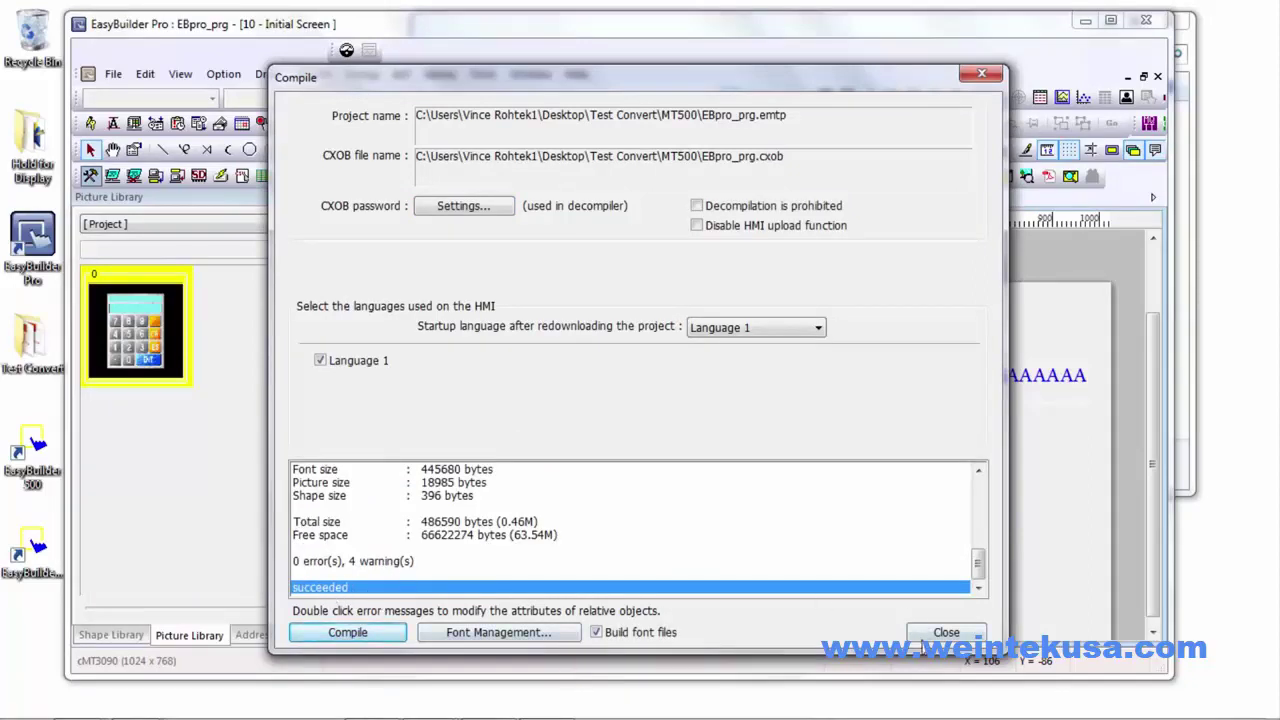
{"action": "left_click", "coordinate": [944, 633]}
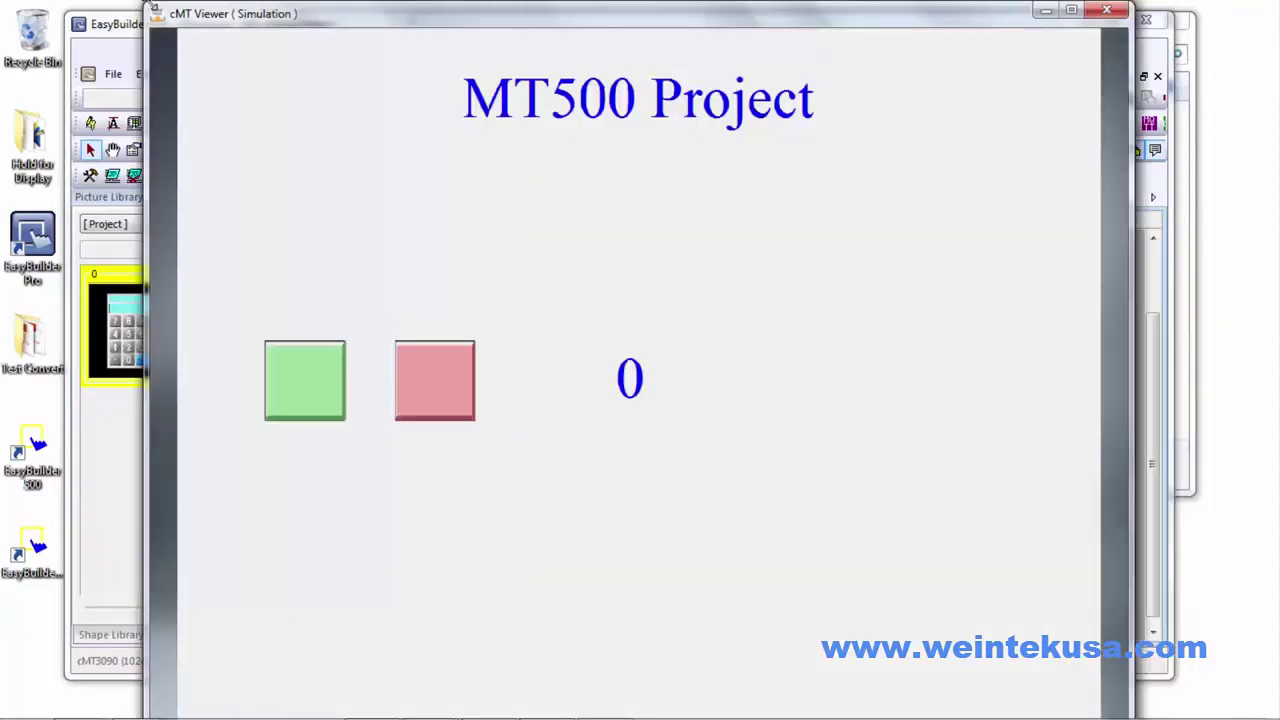
- Set the simulated numeric display to 100, then press the red and green buttons
{"action": "mouse_move", "coordinate": [150, 6]}
{"action": "left_mouse_down"}
{"action": "mouse_move", "coordinate": [282, 87]}
{"action": "mouse_move", "coordinate": [226, 28]}
{"action": "left_mouse_up"}
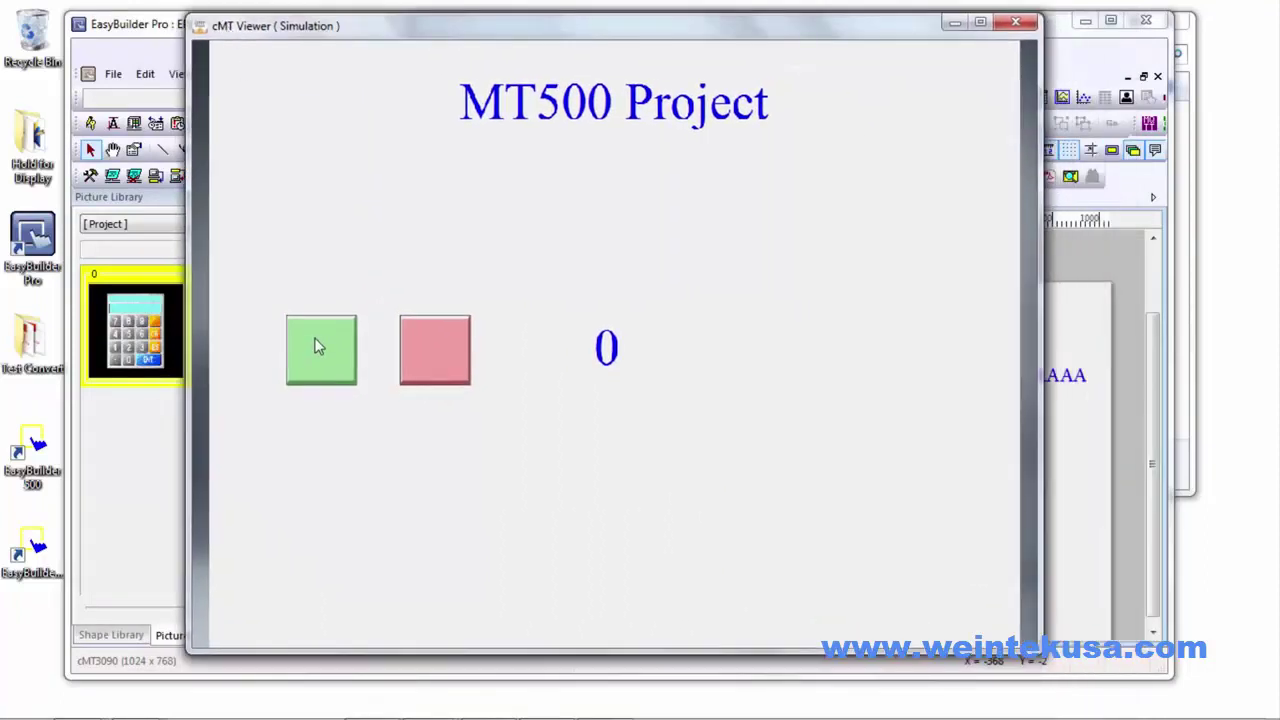
{"action": "left_click", "coordinate": [610, 360]}
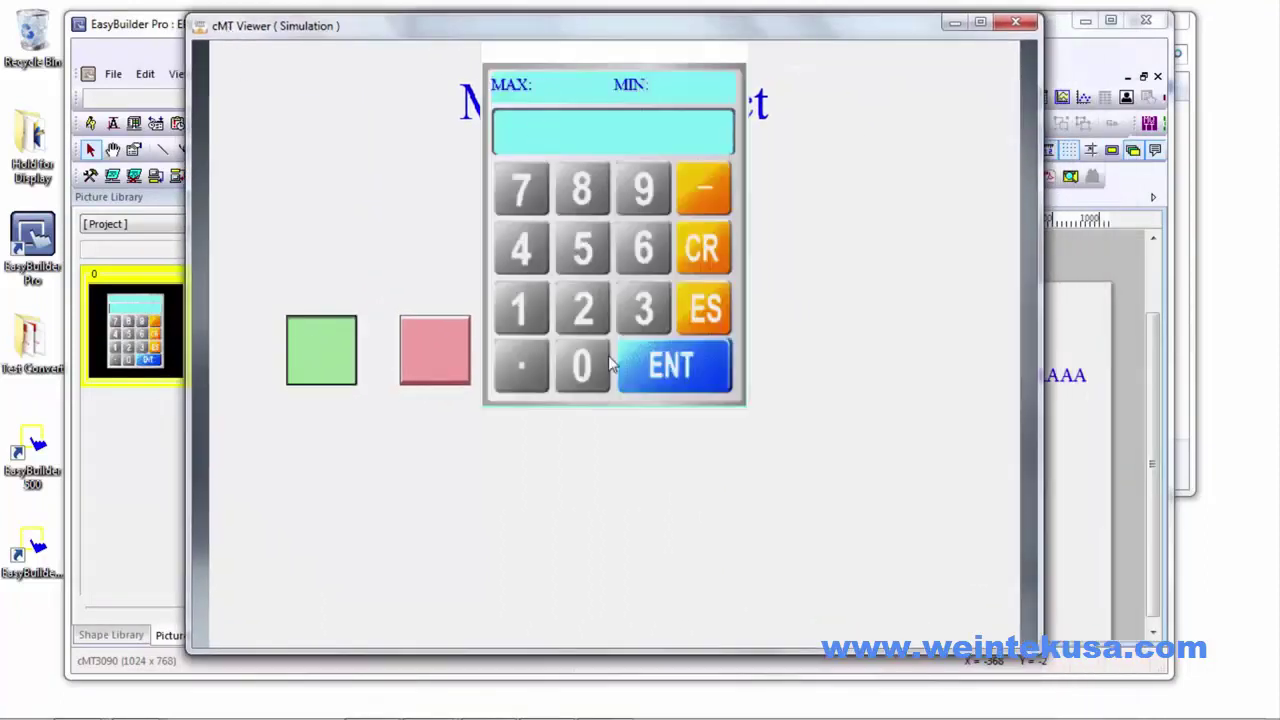
{"action": "left_click", "coordinate": [538, 312]}
{"action": "left_click", "coordinate": [578, 370]}
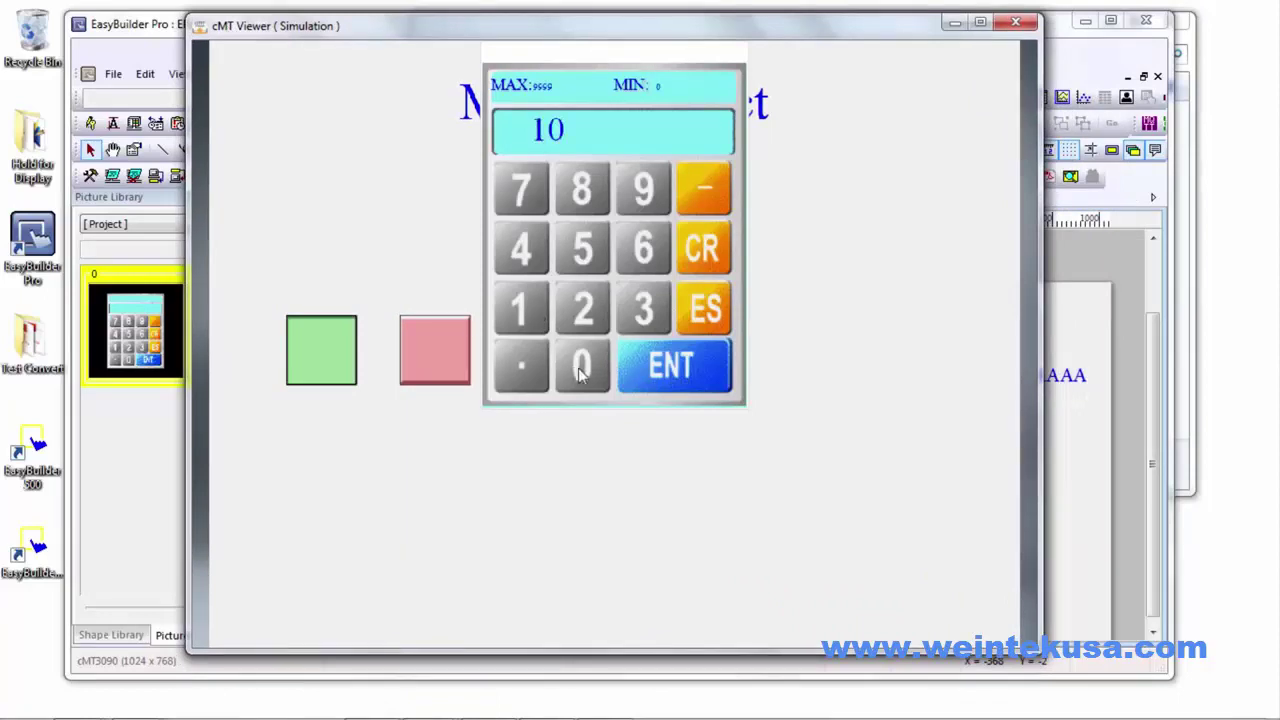
{"action": "left_click", "coordinate": [636, 372]}
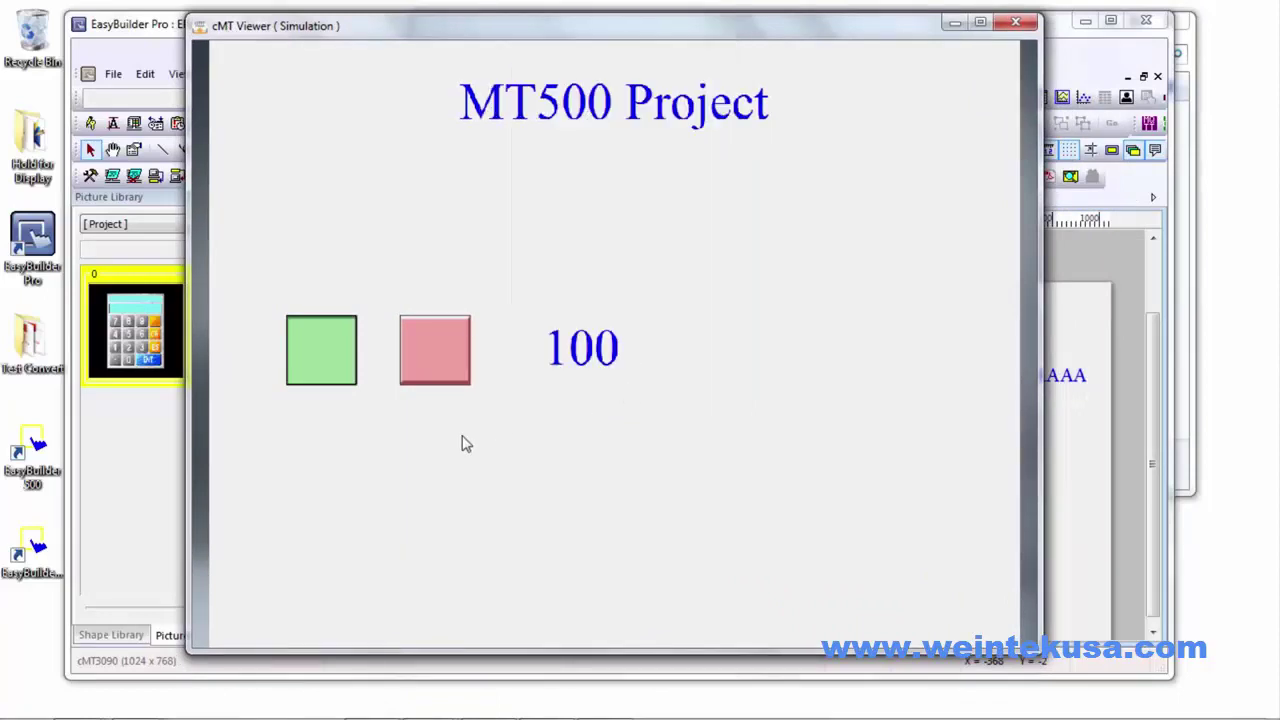
{"action": "left_click", "coordinate": [438, 366]}
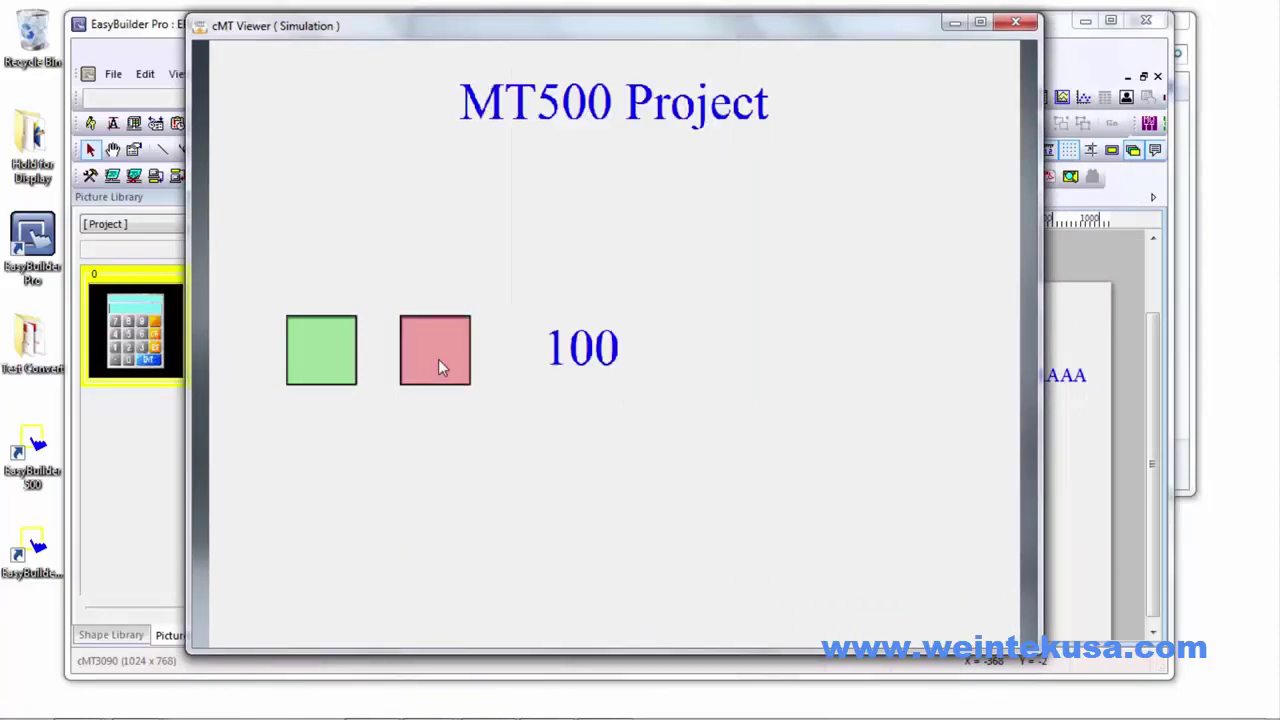
{"action": "left_click", "coordinate": [316, 349]}
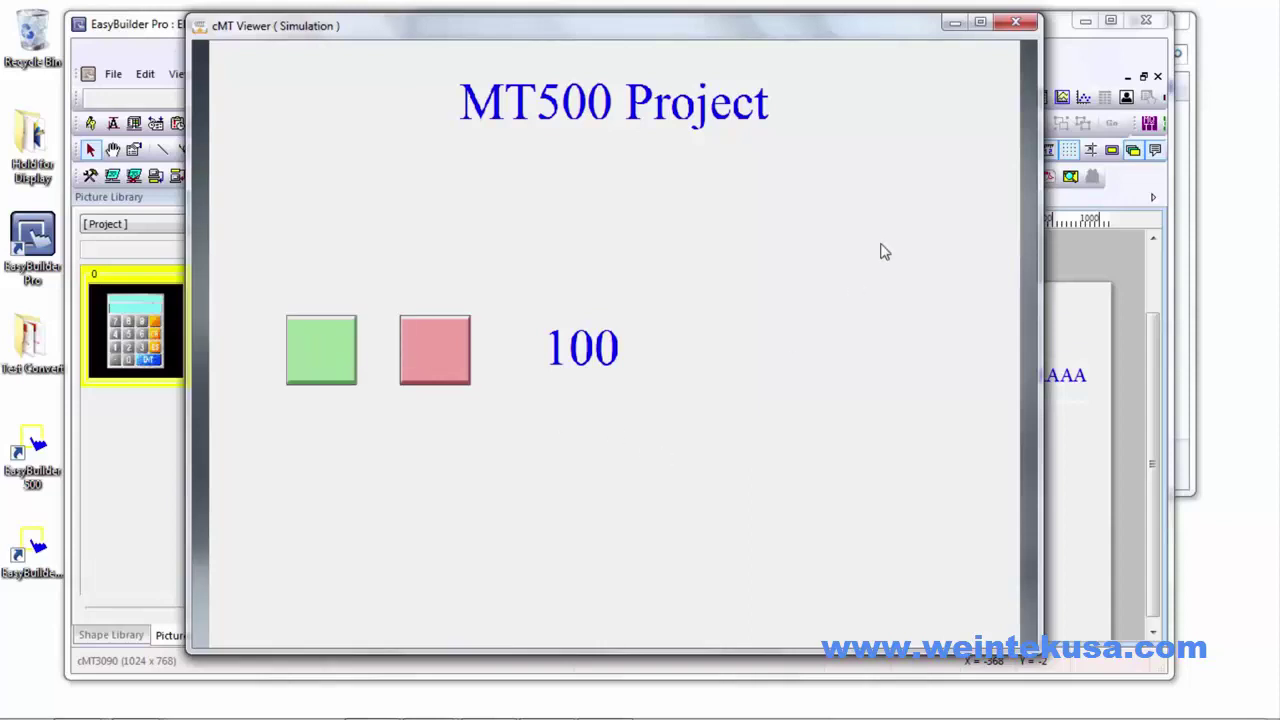